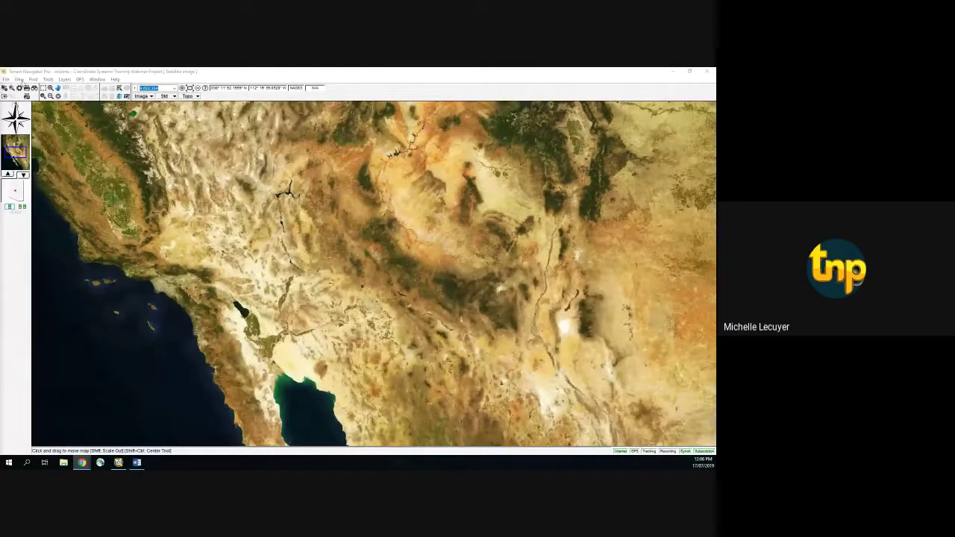
Open the coordinate search and review the available map types, keeping Satellite Imagery.
{"action": "left_click", "coordinate": [36, 72]}
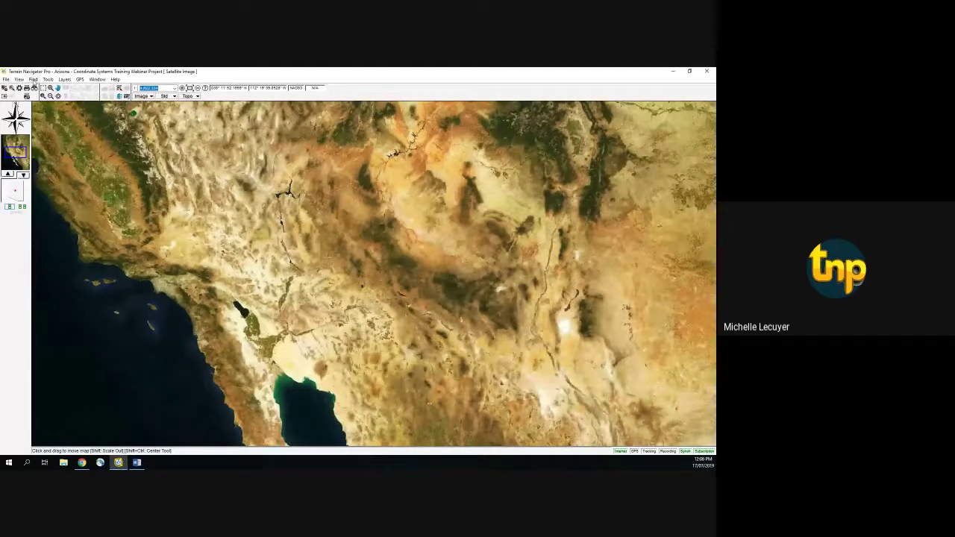
{"action": "left_click", "coordinate": [33, 79]}
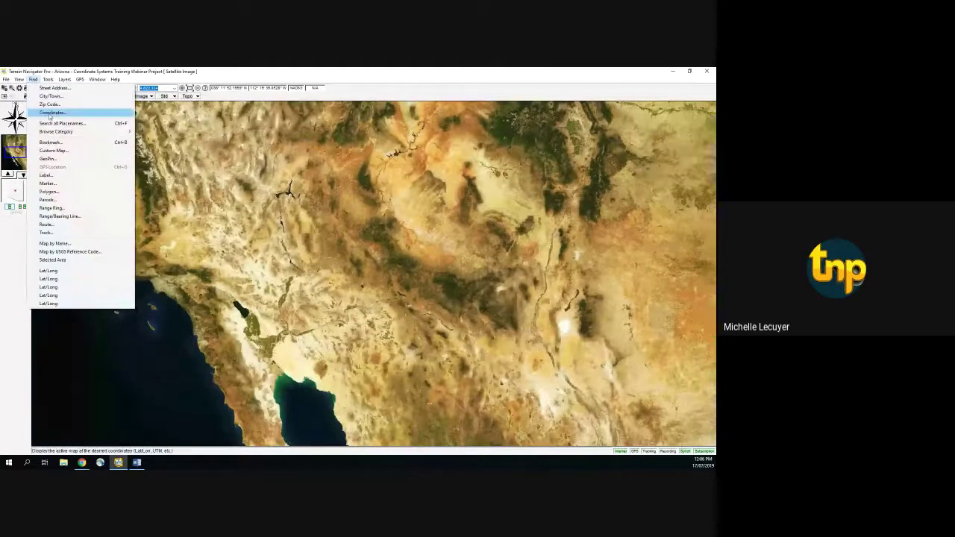
{"action": "left_click", "coordinate": [52, 113]}
{"action": "left_click", "coordinate": [36, 142]}
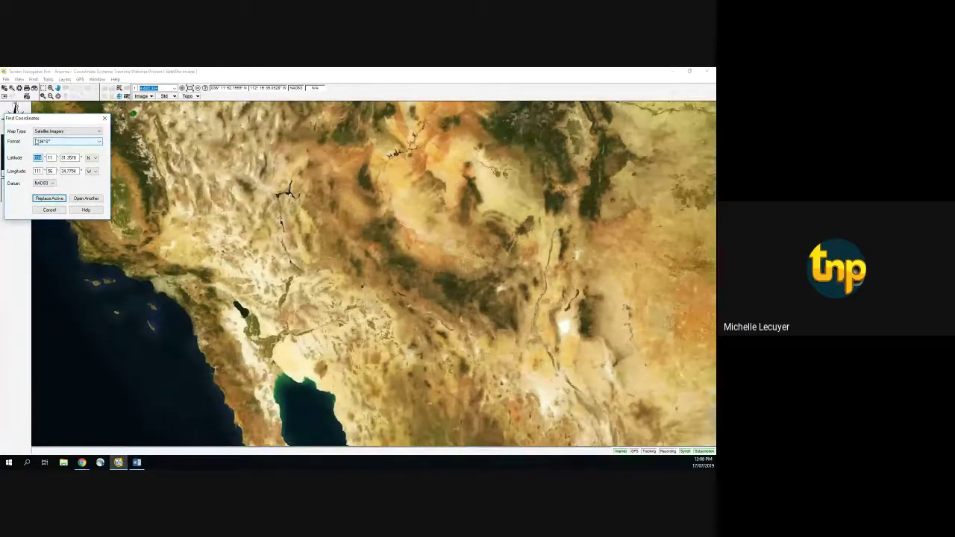
{"action": "left_click", "coordinate": [97, 134]}
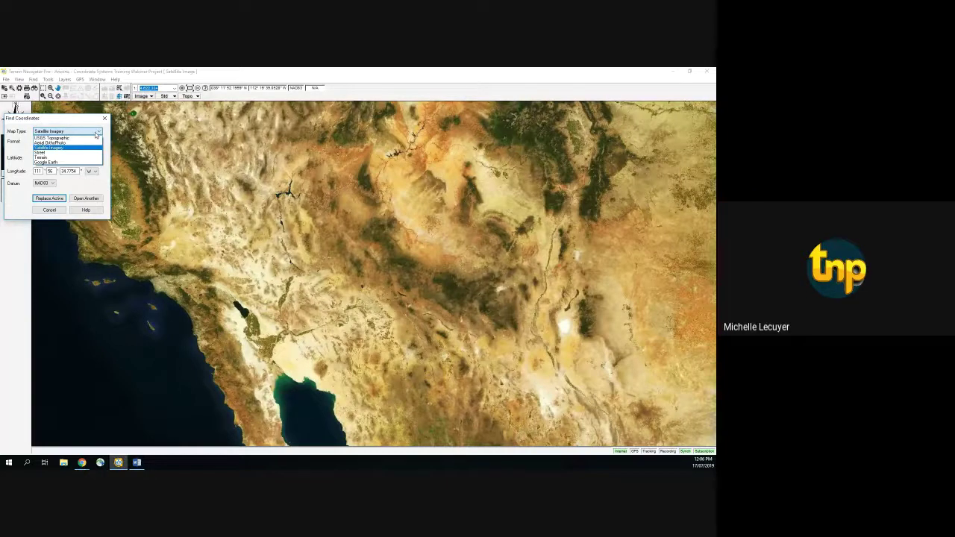
{"action": "left_click", "coordinate": [95, 134]}
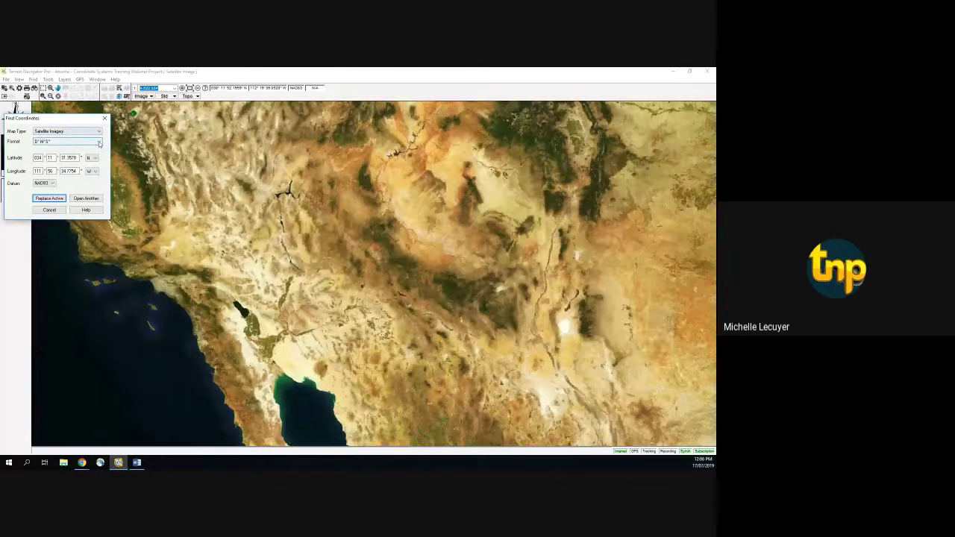
Review the coordinate formats available for the search and keep the degrees, minutes, seconds format.
{"action": "left_click", "coordinate": [97, 143]}
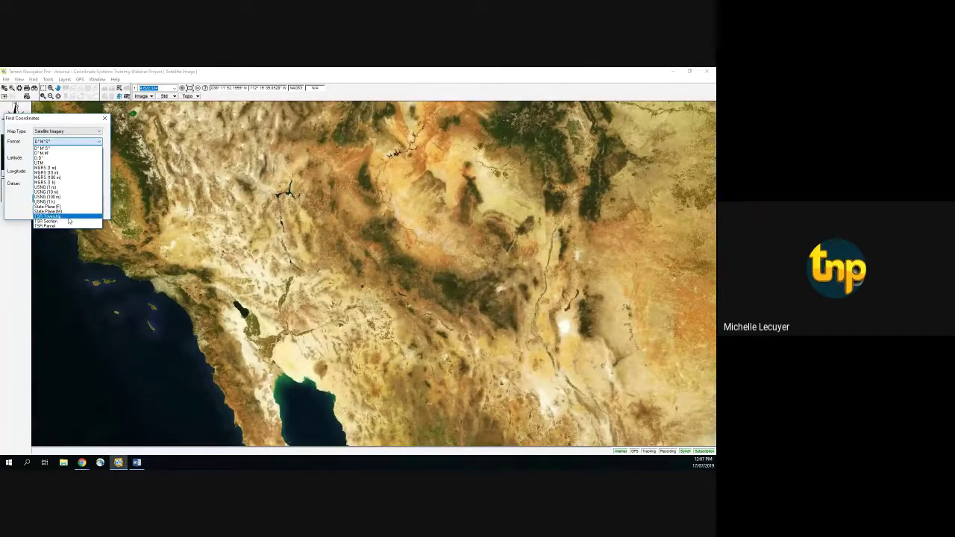
{"action": "left_click", "coordinate": [65, 149]}
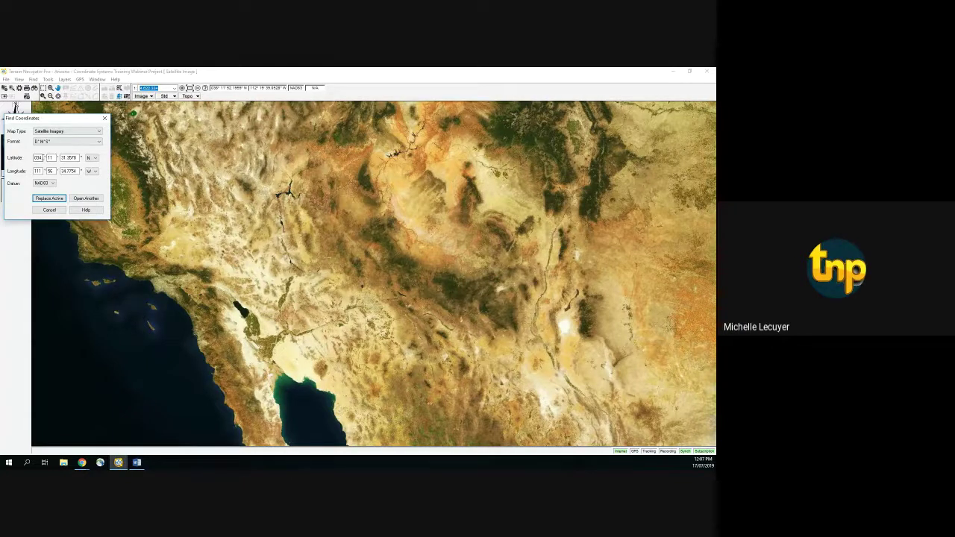
{"action": "left_click", "coordinate": [46, 142]}
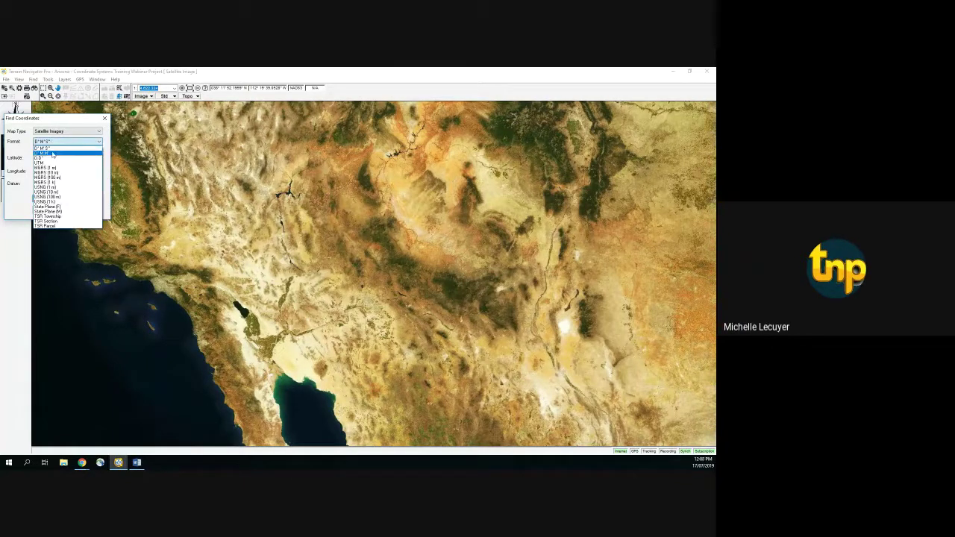
{"action": "left_click", "coordinate": [52, 152]}
{"action": "left_click", "coordinate": [49, 157]}
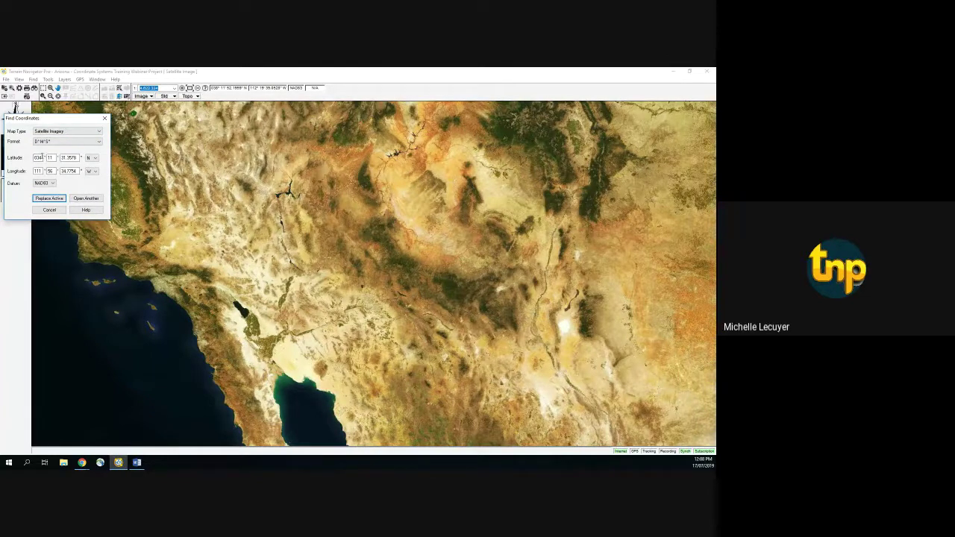
Set the search latitude to 32° 08' 59.96" N.
{"action": "left_click_drag", "start_coordinate": [43, 158], "coordinate": [33, 158]}
{"action": "key", "text": "BackSpace"}
{"action": "type", "text": "33"}
{"action": "double_click", "coordinate": [54, 157]}
{"action": "type", "text": "8"}
{"action": "double_click", "coordinate": [74, 157]}
{"action": "double_click", "coordinate": [71, 158]}
{"action": "type", "text": "55"}
Set the search longitude to 110° 50' 09.03" W.
{"action": "key", "text": "Tab"}
{"action": "key", "text": "Tab"}
{"action": "type", "text": "11"}
{"action": "key", "text": "Tab"}
{"action": "type", "text": "50"}
{"action": "double_click", "coordinate": [70, 171]}
{"action": "key", "text": "Tab"}
{"action": "type", "text": "0"}
Set the search datum to WGS84 and show the found location in place of the active map.
{"action": "left_click", "coordinate": [52, 184]}
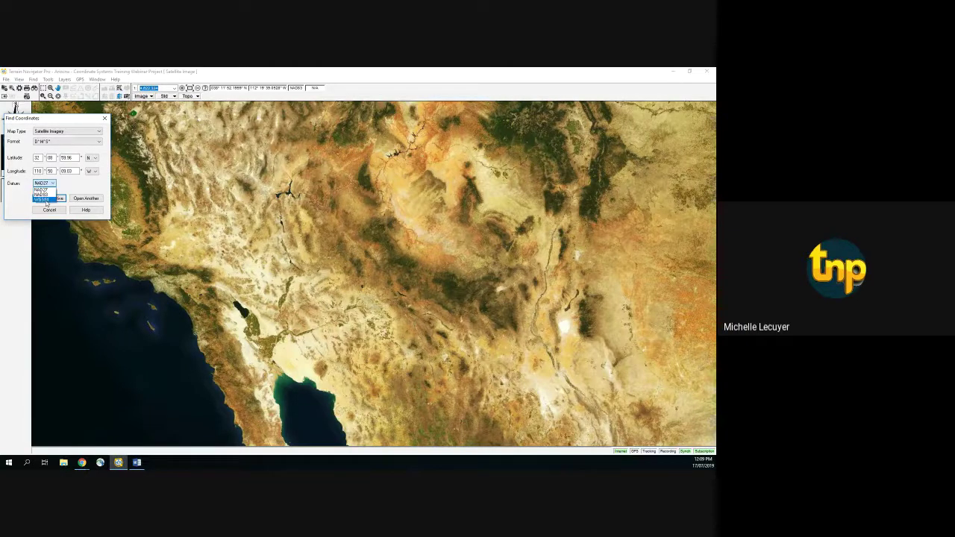
{"action": "left_click", "coordinate": [46, 200]}
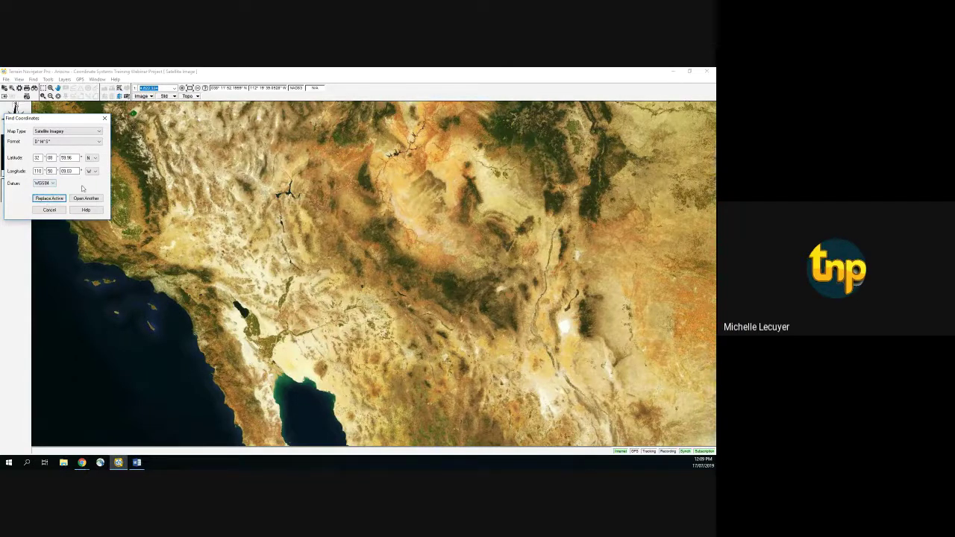
{"action": "left_click", "coordinate": [49, 198]}
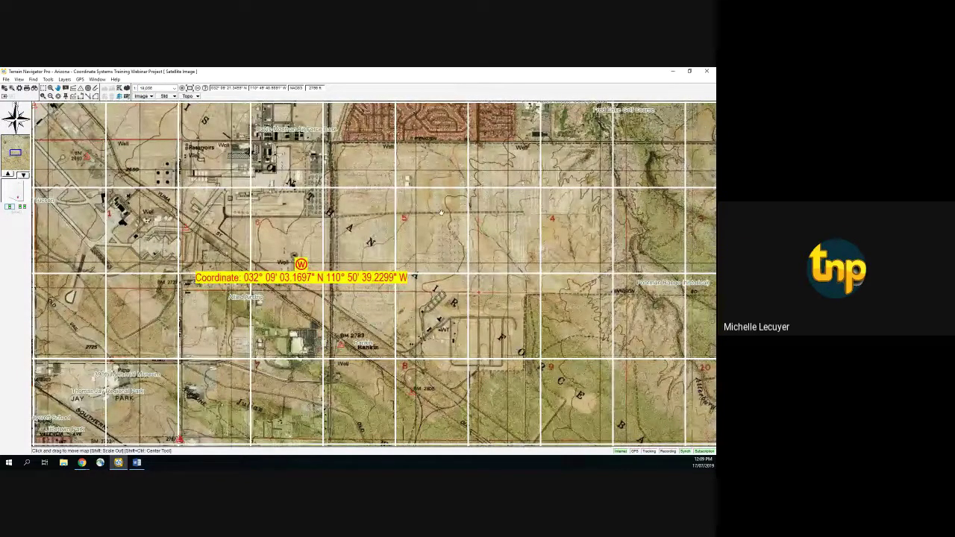
Examine the rows of parked aircraft and the coordinate marker around the found location at closer range.
{"action": "mouse_move", "coordinate": [363, 236]}
{"action": "left_mouse_down"}
{"action": "mouse_move", "coordinate": [319, 221]}
{"action": "mouse_move", "coordinate": [334, 343]}
{"action": "left_mouse_up"}
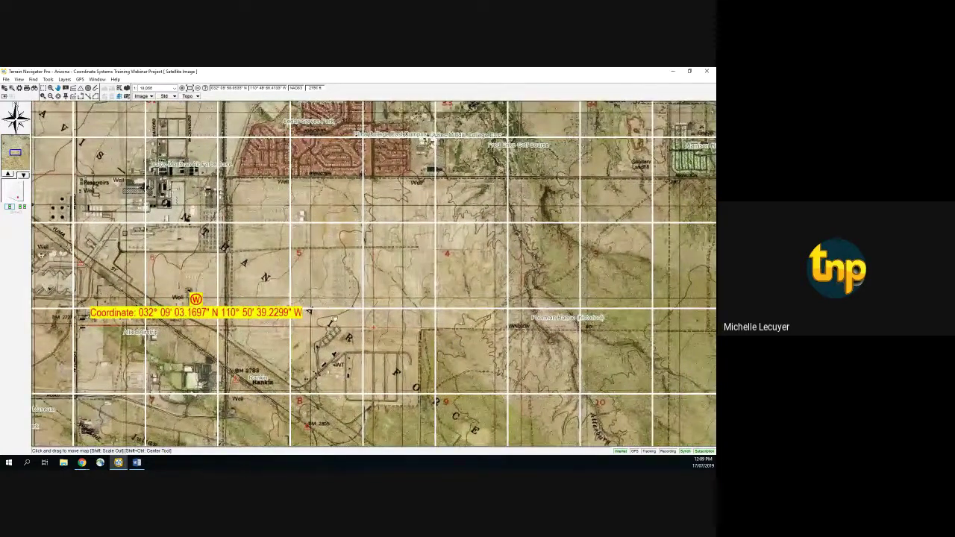
{"action": "scroll", "coordinate": [331, 298], "scroll_direction": "up", "scroll_amount": 1}
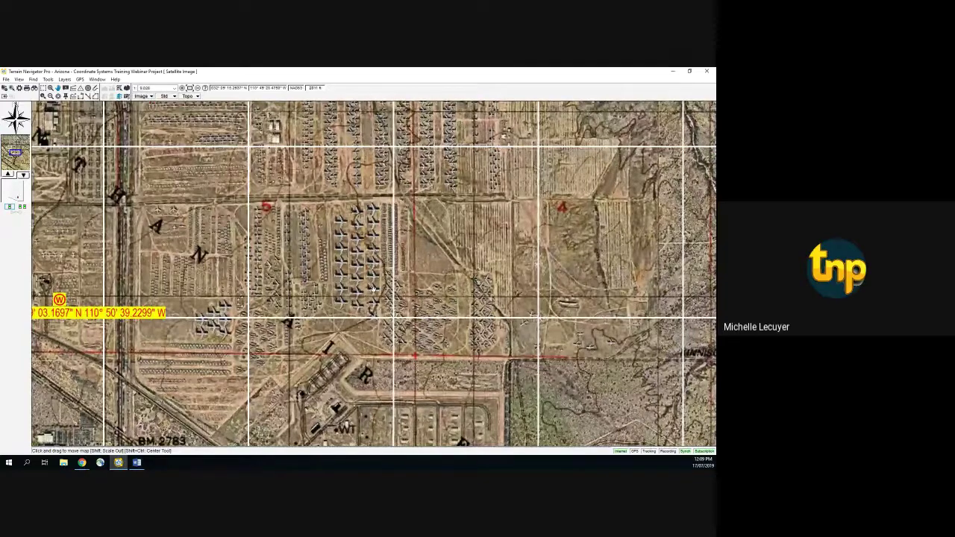
{"action": "left_click_drag", "start_coordinate": [373, 288], "coordinate": [363, 363]}
{"action": "left_click_drag", "start_coordinate": [417, 266], "coordinate": [522, 189]}
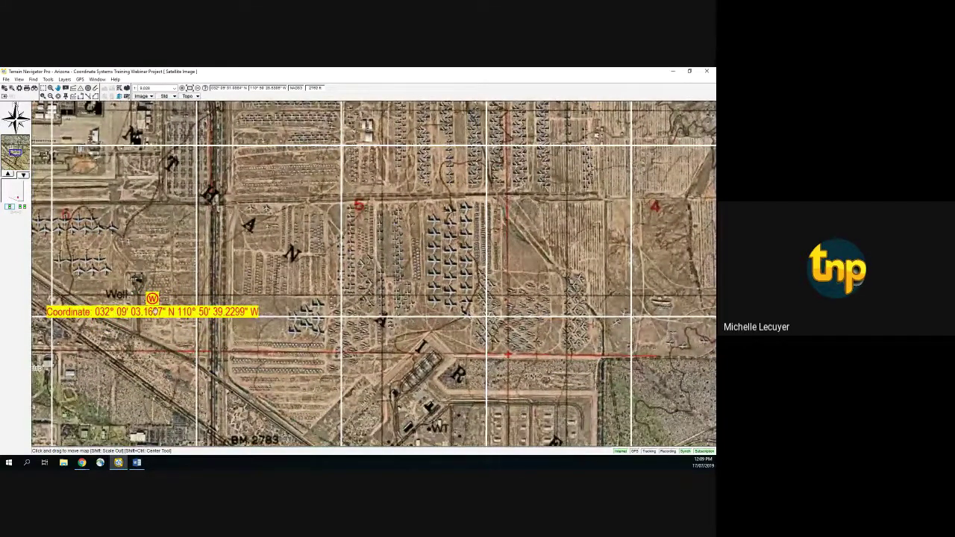
{"action": "mouse_move", "coordinate": [153, 303]}
{"action": "mouse_move", "coordinate": [228, 313]}
{"action": "mouse_move", "coordinate": [187, 314]}
Set the alternate coordinate display format to State Plane (F) in the coordinate preferences and apply it to the map.
{"action": "left_click", "coordinate": [6, 79]}
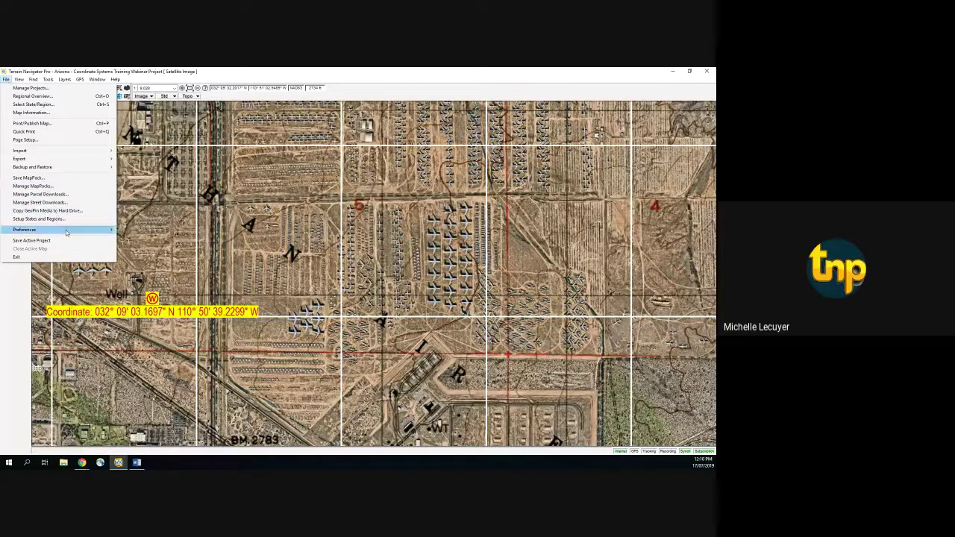
{"action": "mouse_move", "coordinate": [67, 233]}
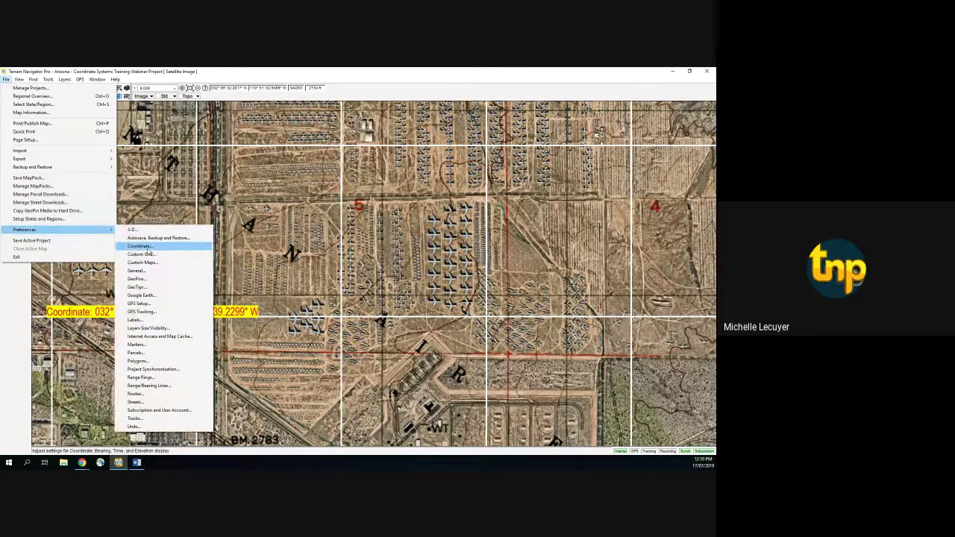
{"action": "left_click", "coordinate": [140, 247]}
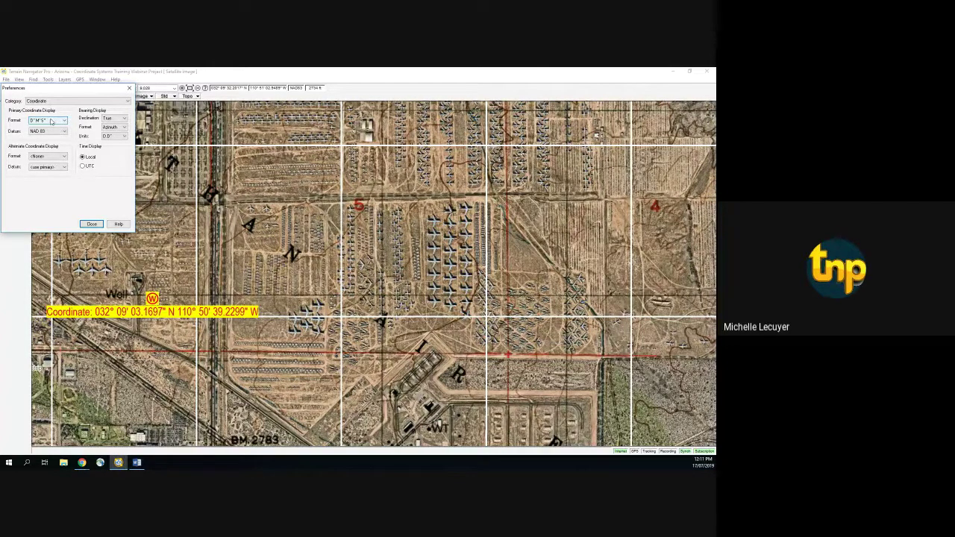
{"action": "left_click", "coordinate": [64, 158]}
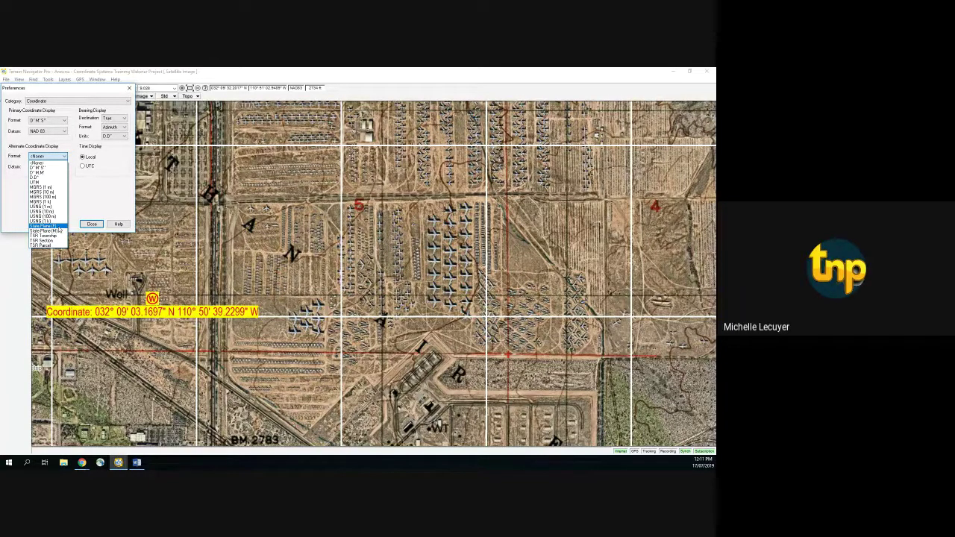
{"action": "left_click", "coordinate": [45, 226]}
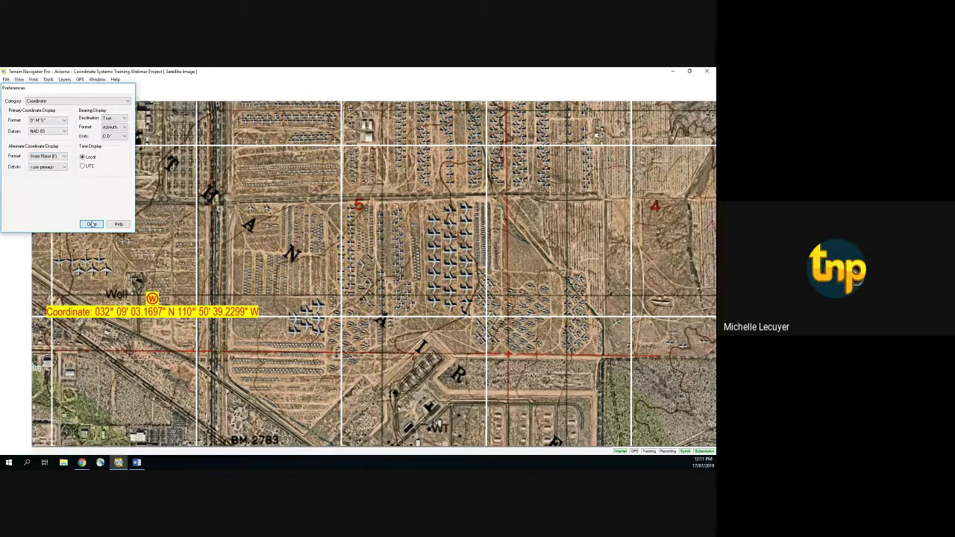
{"action": "left_click", "coordinate": [91, 224]}
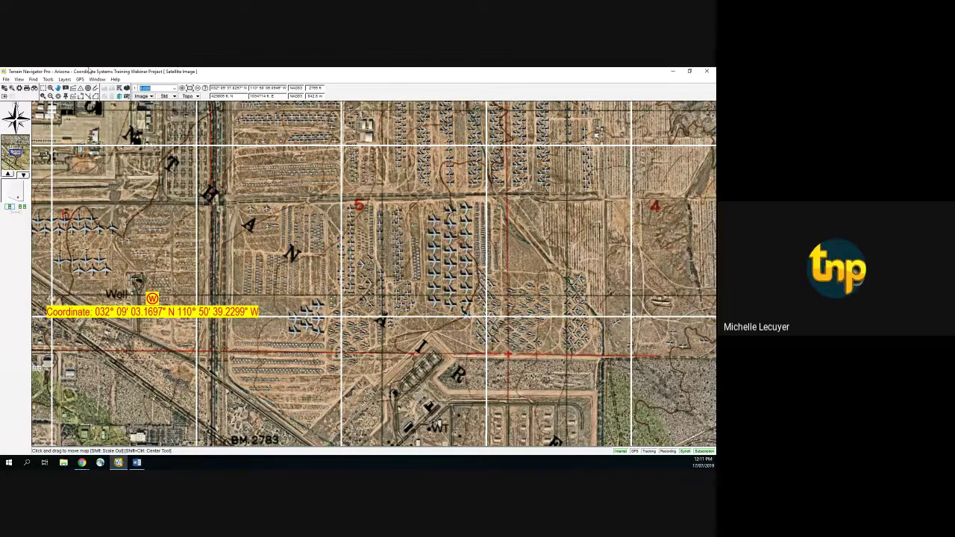
Change the primary coordinate display format to UTM in the coordinate preferences.
{"action": "left_click", "coordinate": [6, 80]}
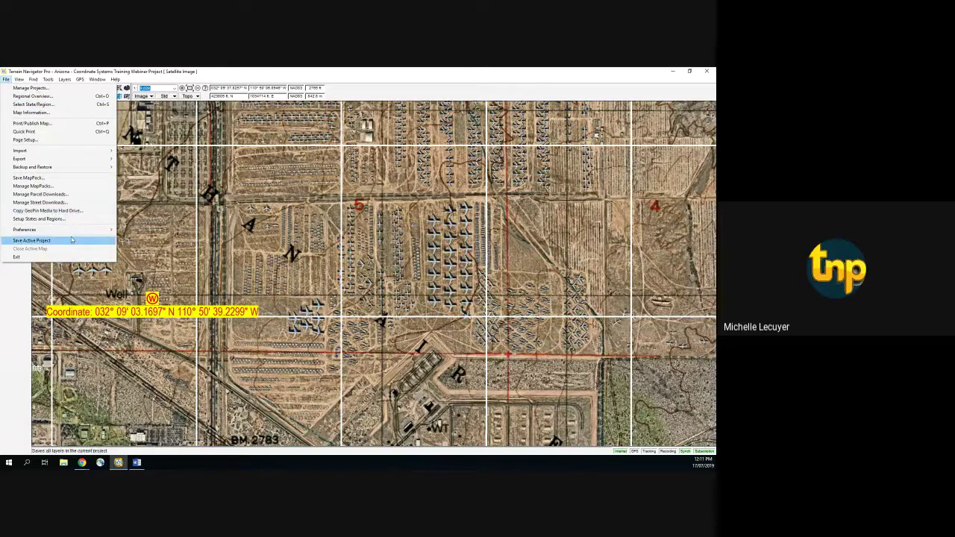
{"action": "mouse_move", "coordinate": [67, 229]}
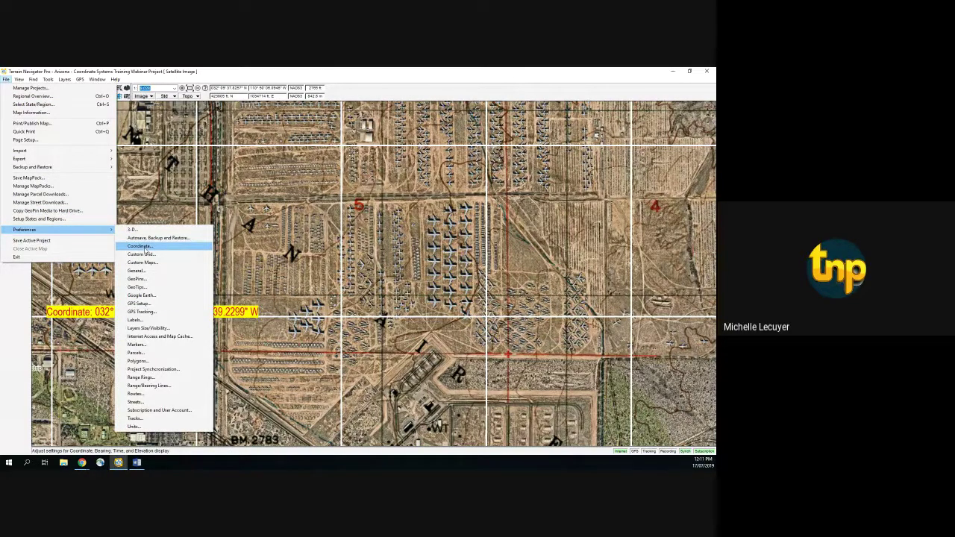
{"action": "left_click", "coordinate": [142, 246]}
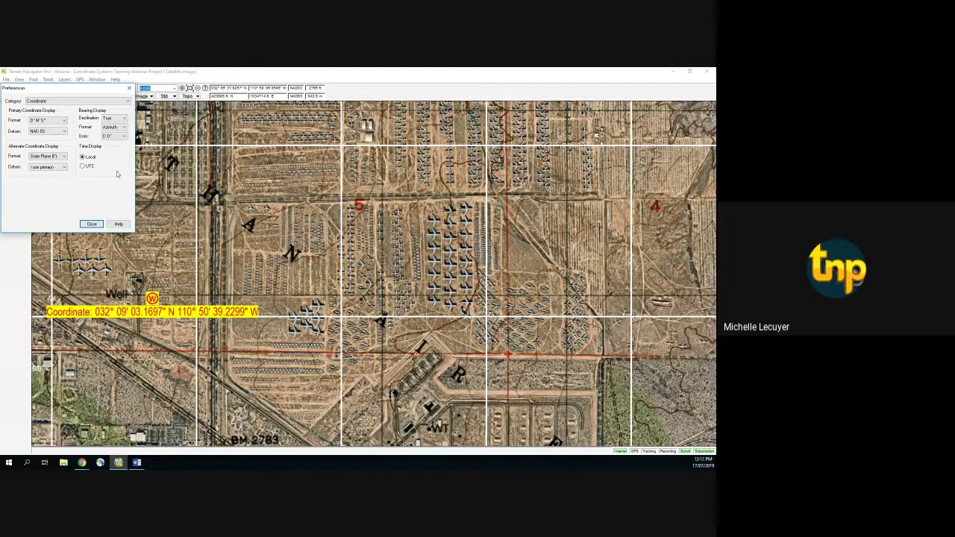
{"action": "left_click", "coordinate": [64, 121]}
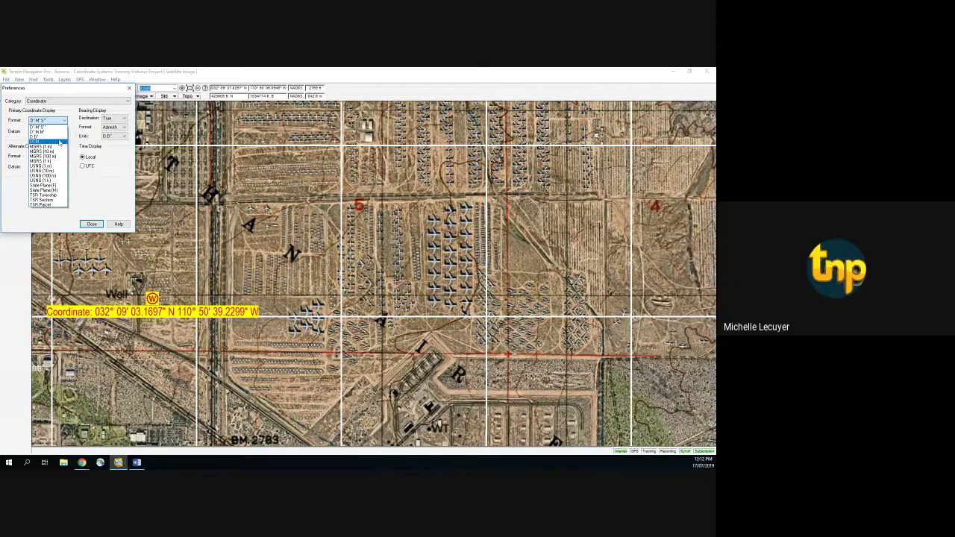
{"action": "left_click", "coordinate": [60, 142]}
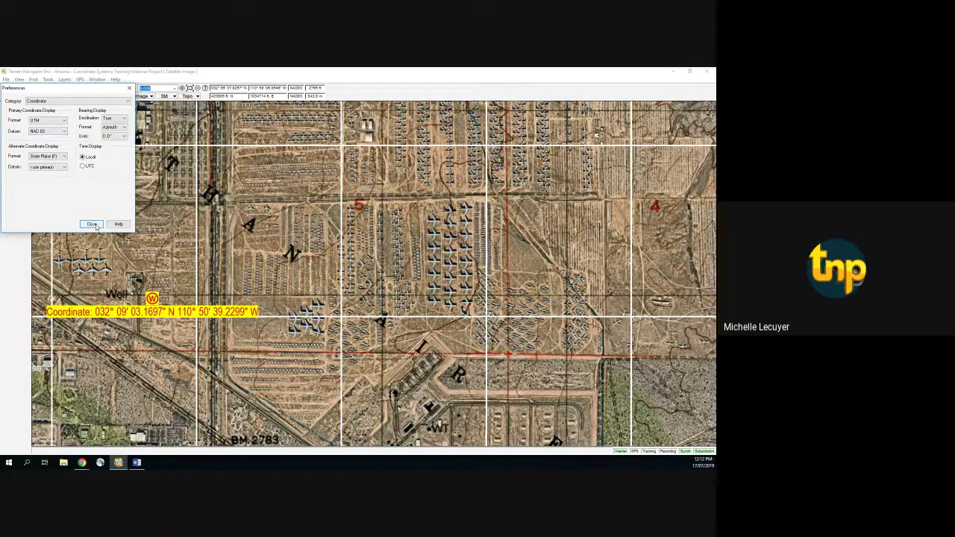
Set the primary coordinate datum to WGS 84, keep the UTM format, and apply the preferences to the map.
{"action": "left_click", "coordinate": [64, 134]}
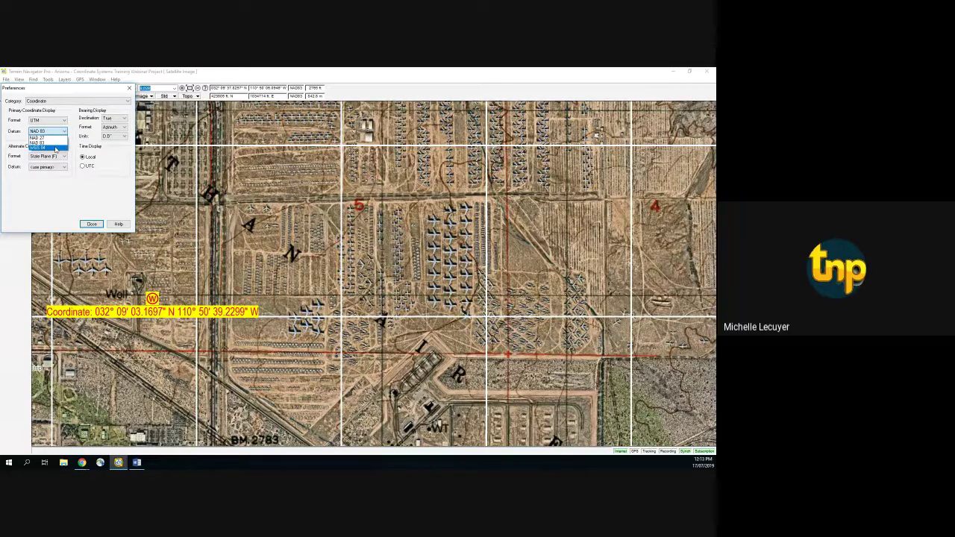
{"action": "left_click", "coordinate": [56, 148]}
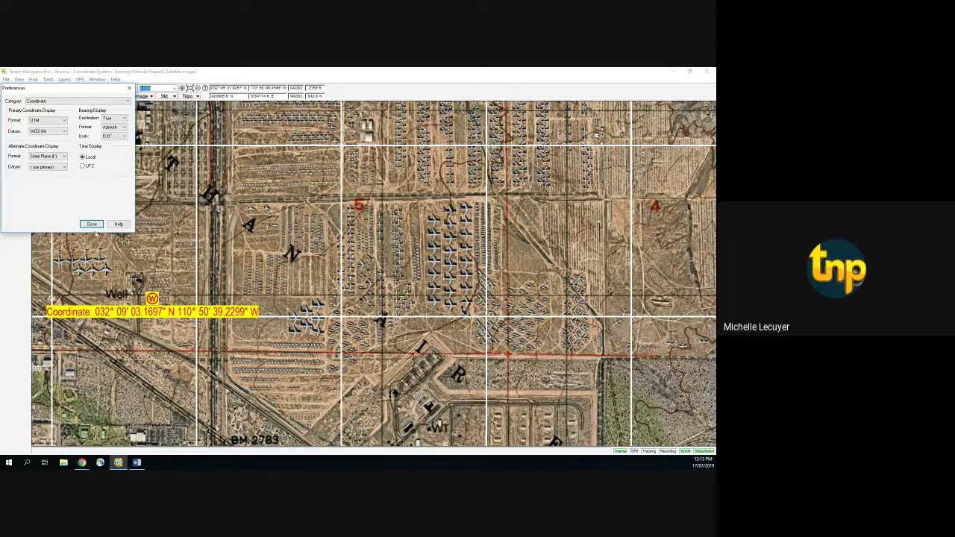
{"action": "left_click", "coordinate": [51, 122]}
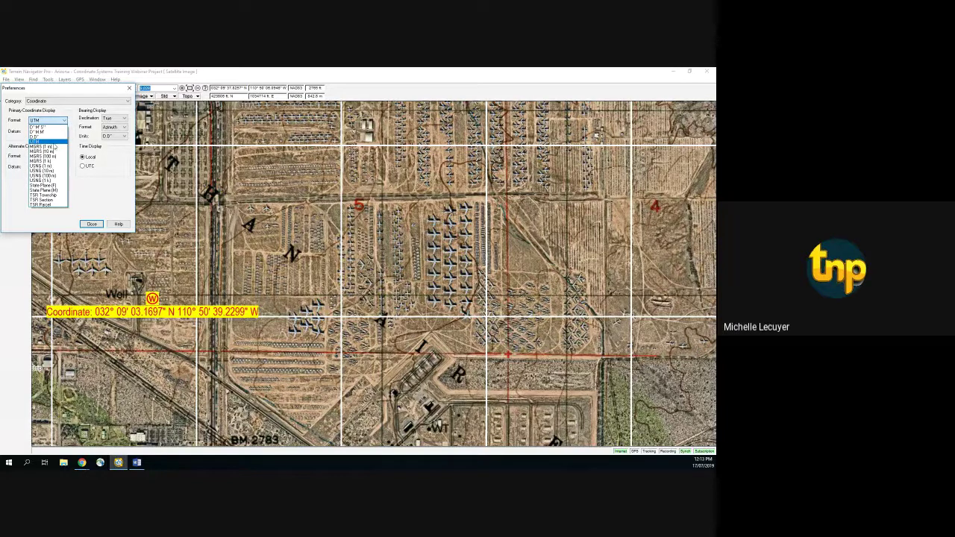
{"action": "left_click", "coordinate": [52, 142]}
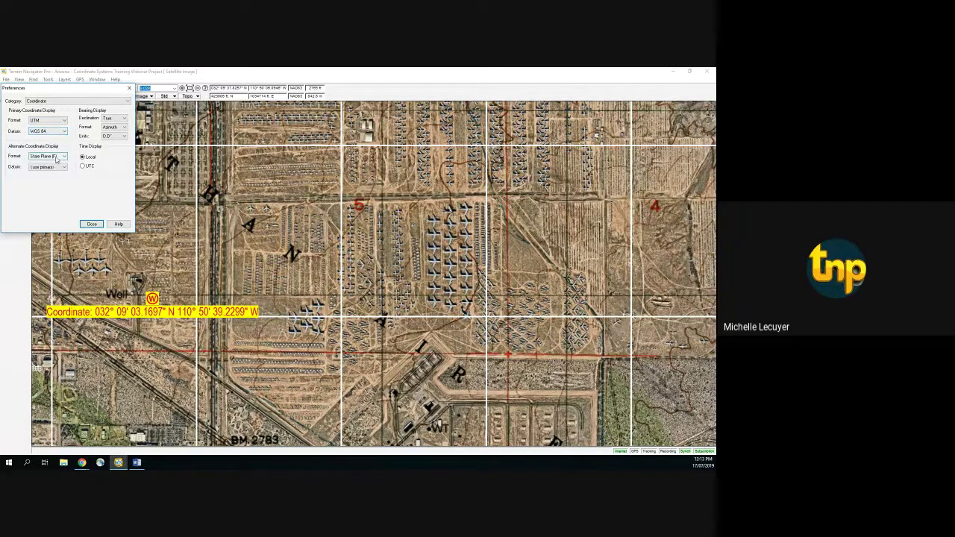
{"action": "left_click", "coordinate": [94, 226]}
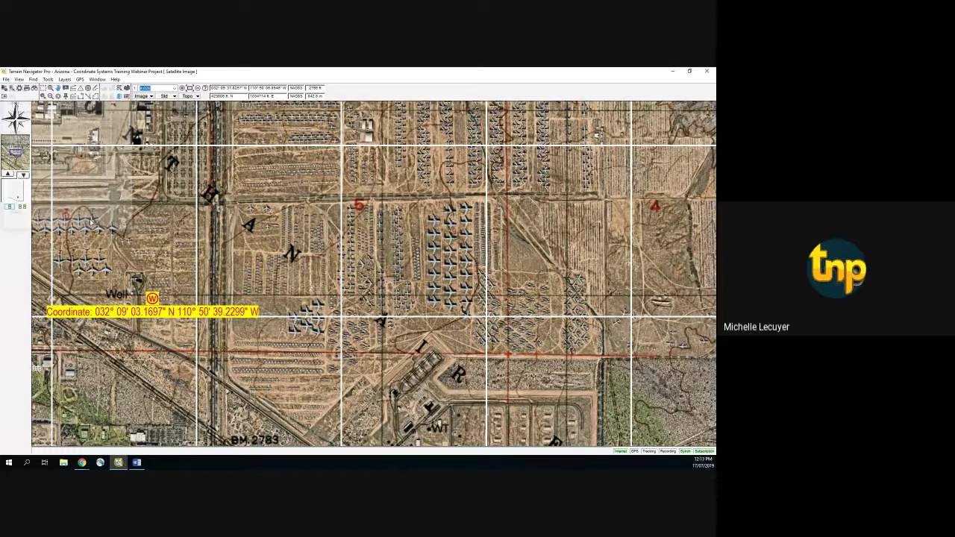
Set the primary coordinate display format to MGRS (1 m) in the coordinate preferences and apply it to the map.
{"action": "mouse_move", "coordinate": [284, 262]}
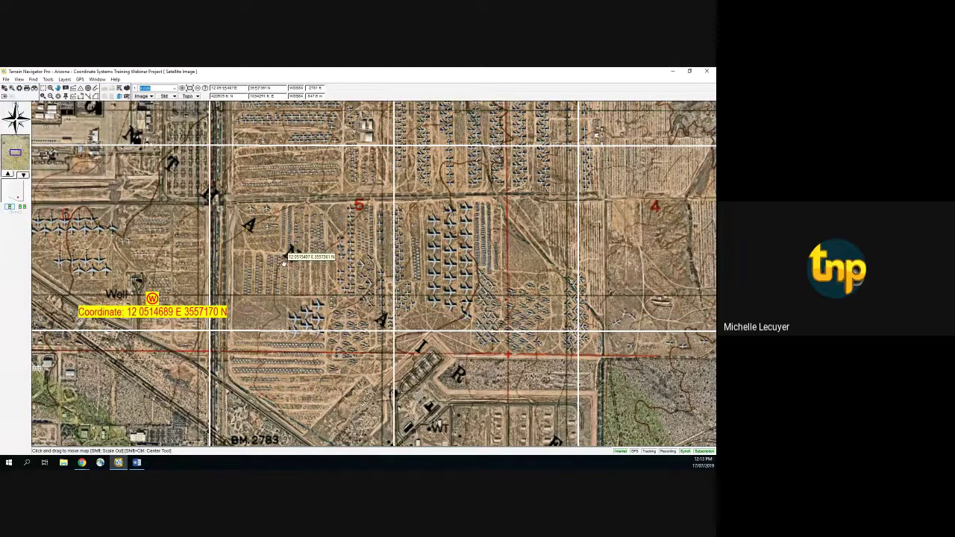
{"action": "scroll", "coordinate": [284, 261], "scroll_direction": "down", "scroll_amount": 1}
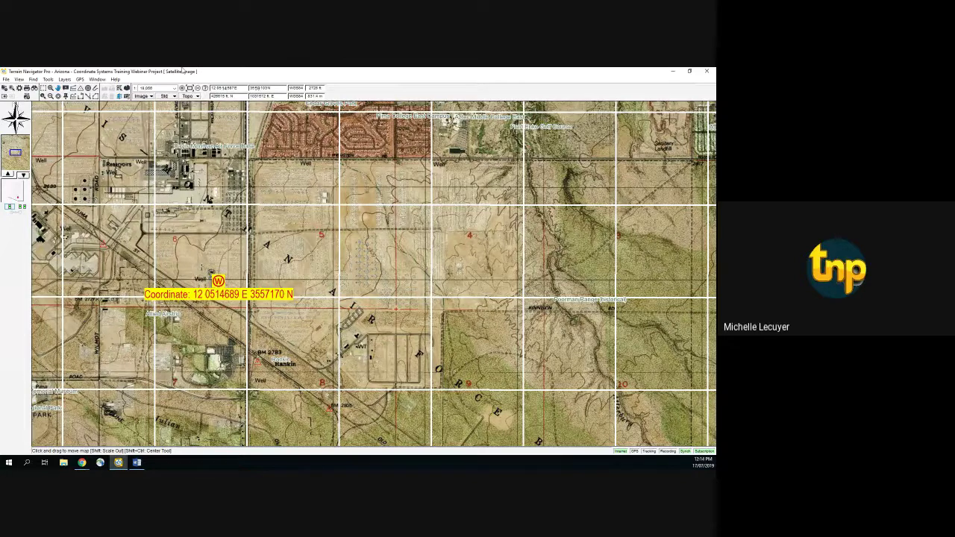
{"action": "left_click", "coordinate": [5, 79]}
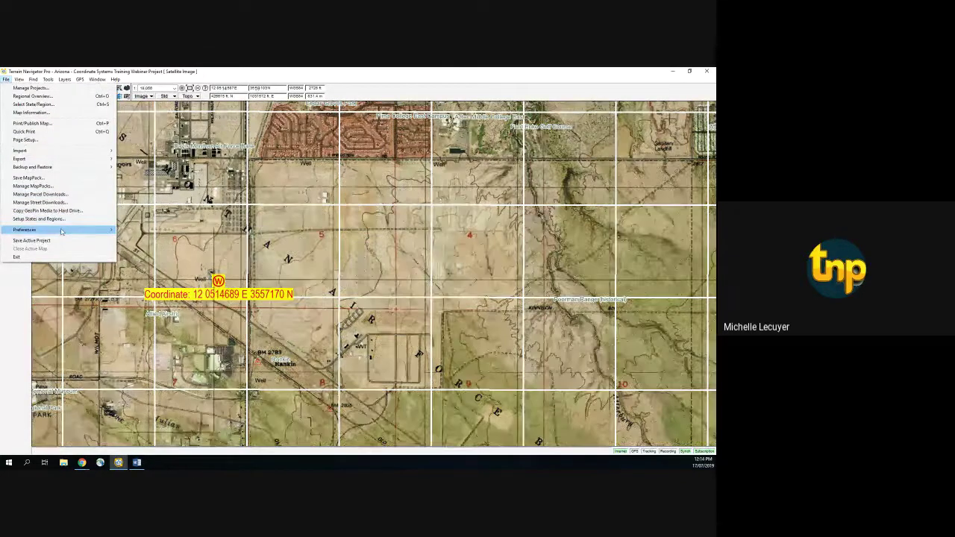
{"action": "mouse_move", "coordinate": [61, 232]}
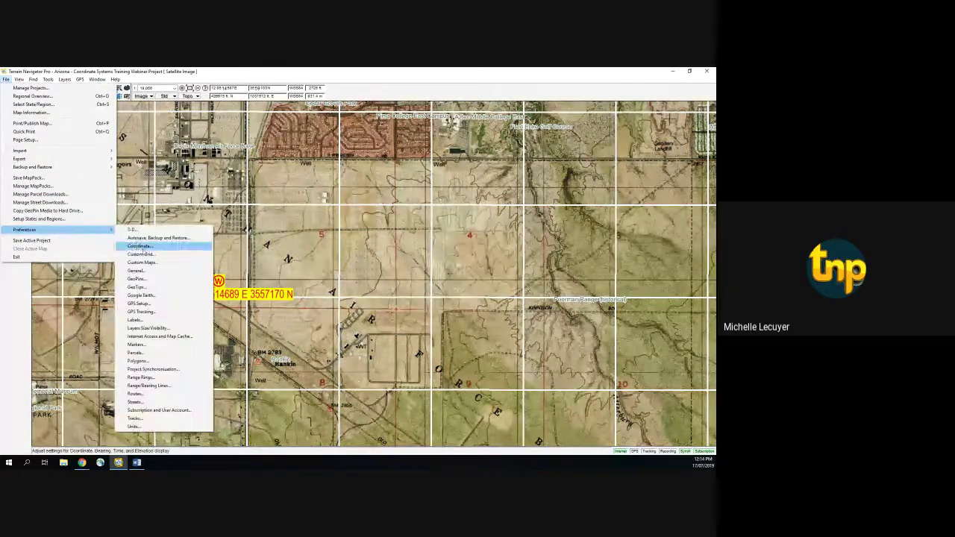
{"action": "left_click", "coordinate": [144, 247]}
{"action": "left_click", "coordinate": [64, 120]}
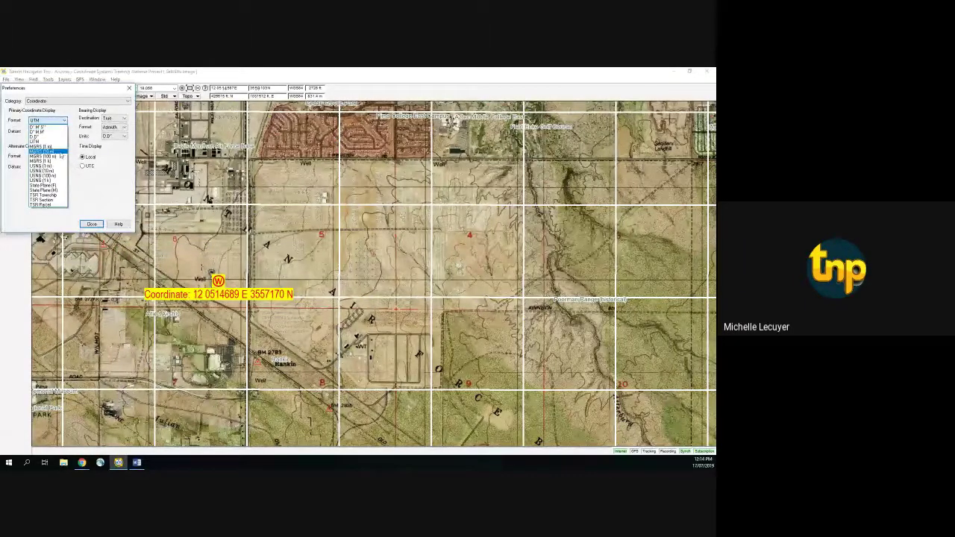
{"action": "left_click", "coordinate": [63, 147]}
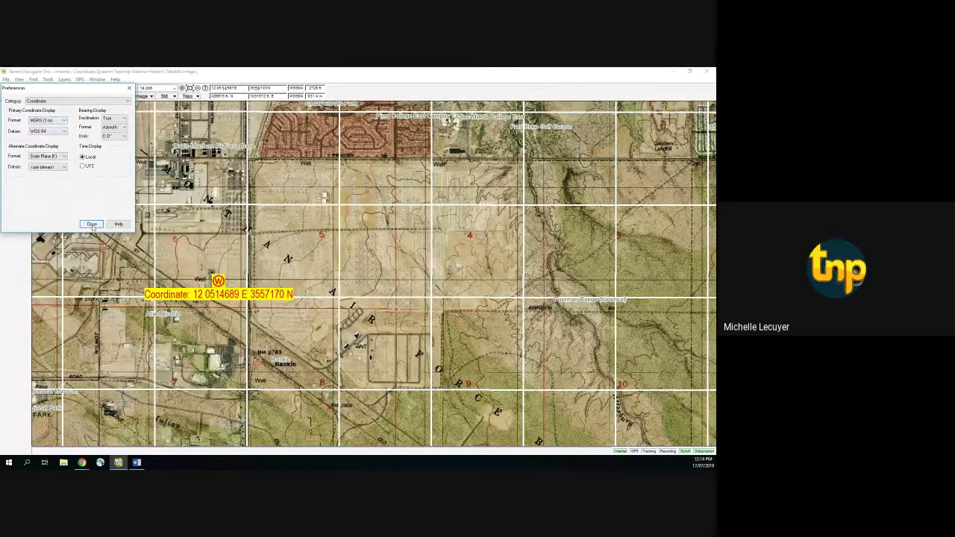
{"action": "left_click", "coordinate": [91, 224]}
{"action": "mouse_move", "coordinate": [87, 215]}
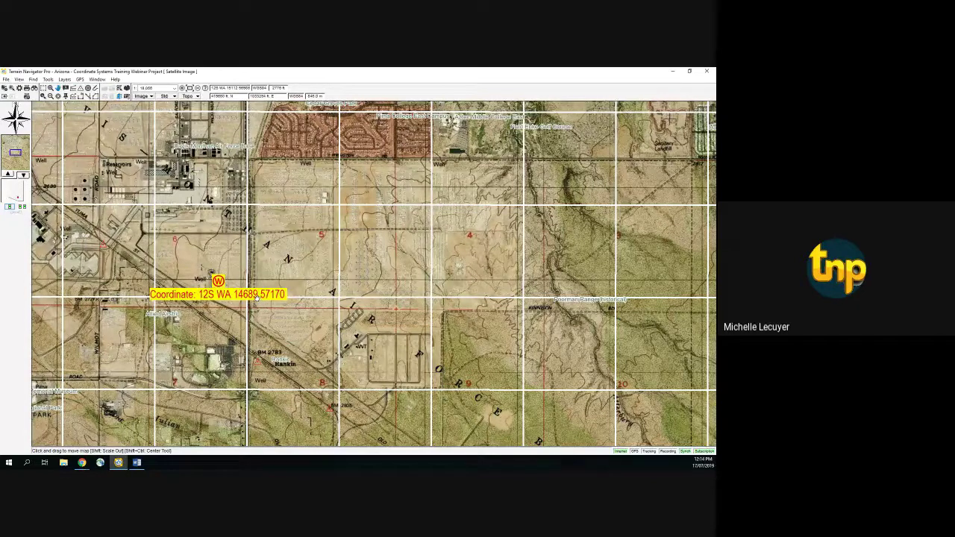
{"action": "mouse_move", "coordinate": [257, 297]}
Switch the primary coordinate display format back to UTM in the coordinate preferences and apply it to the map.
{"action": "left_click", "coordinate": [6, 79]}
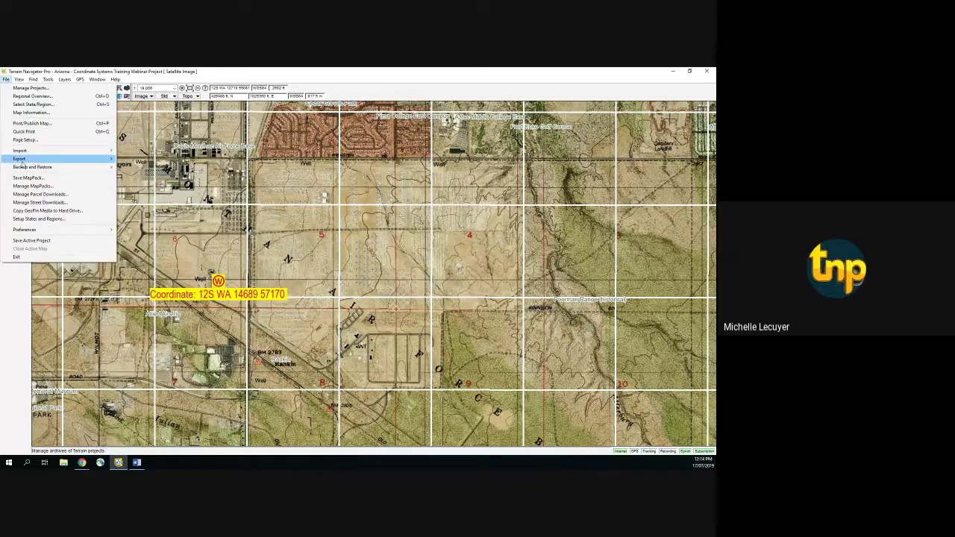
{"action": "mouse_move", "coordinate": [47, 230]}
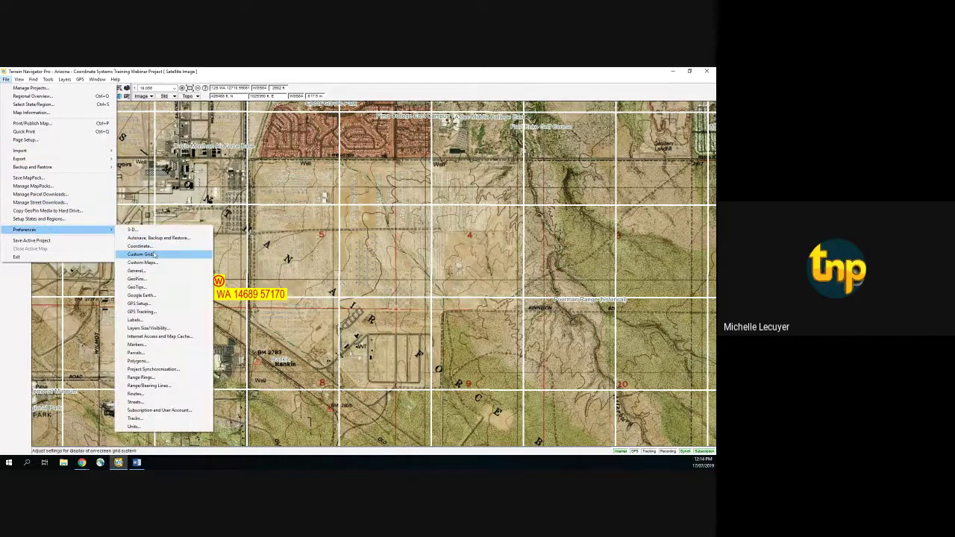
{"action": "left_click", "coordinate": [139, 246]}
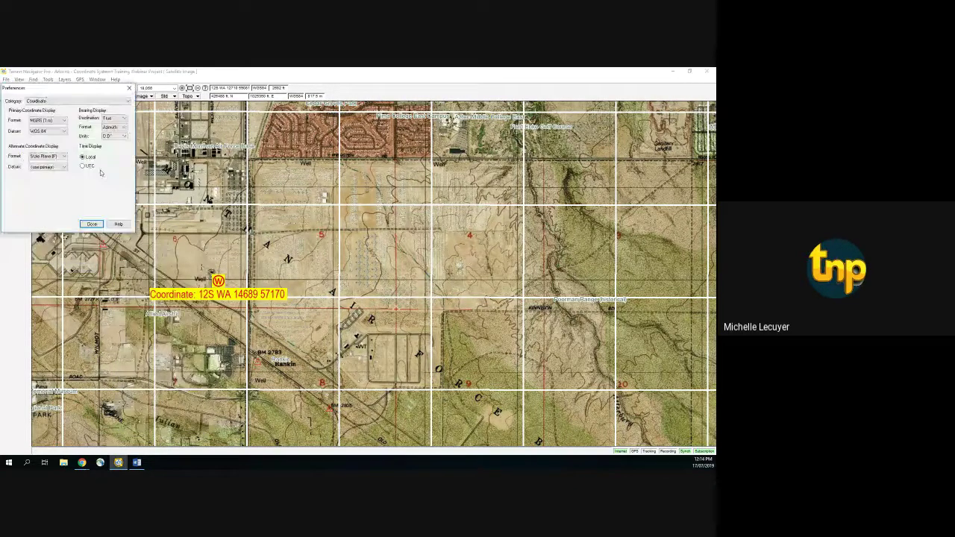
{"action": "left_click", "coordinate": [64, 121]}
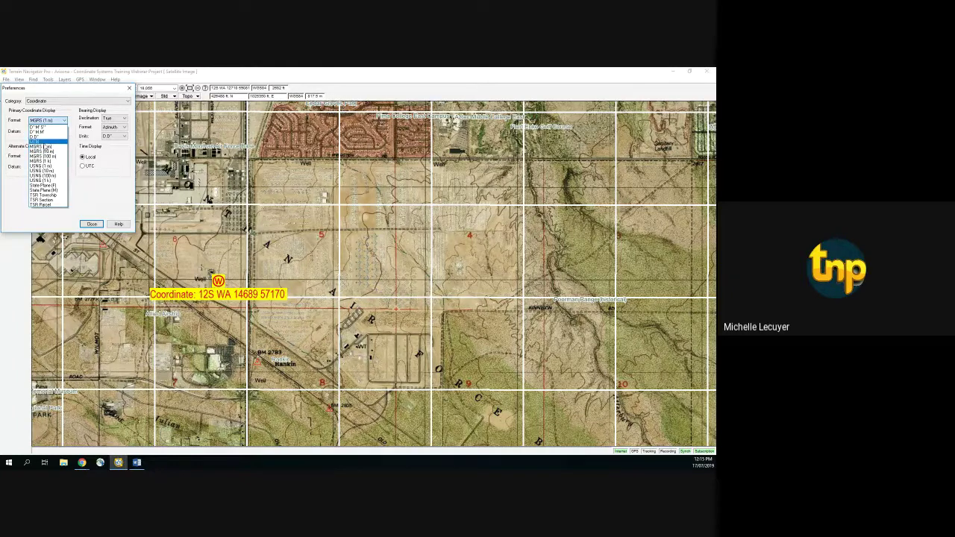
{"action": "left_click", "coordinate": [45, 142]}
{"action": "left_click", "coordinate": [92, 223]}
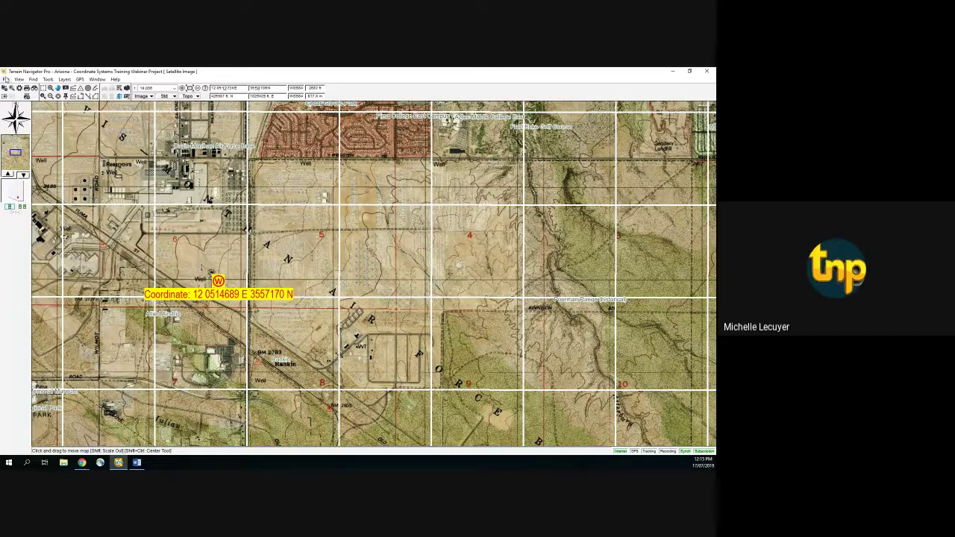
Reopen the coordinate preferences and try the MGRS (1 m) and USNG (1 m) formats for the primary coordinate display.
{"action": "left_click", "coordinate": [5, 79]}
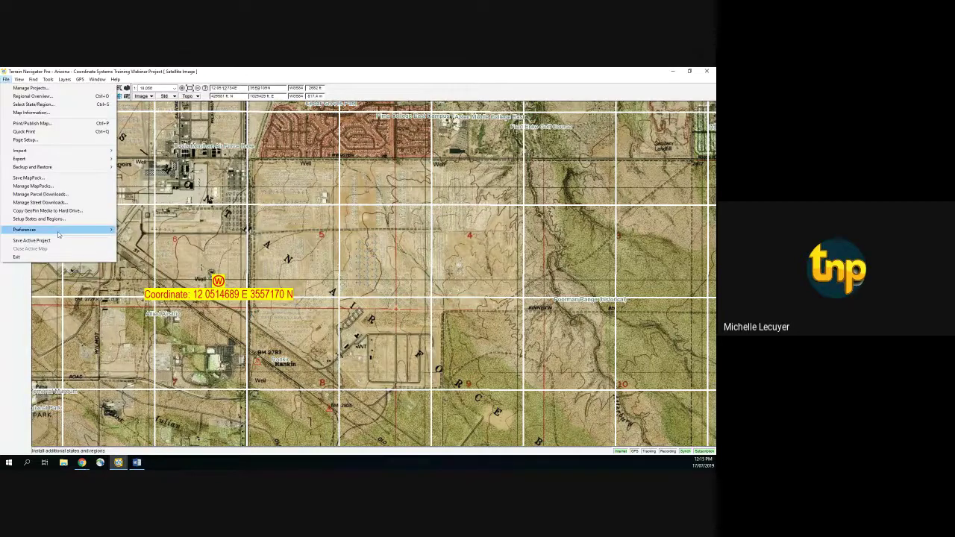
{"action": "mouse_move", "coordinate": [60, 229]}
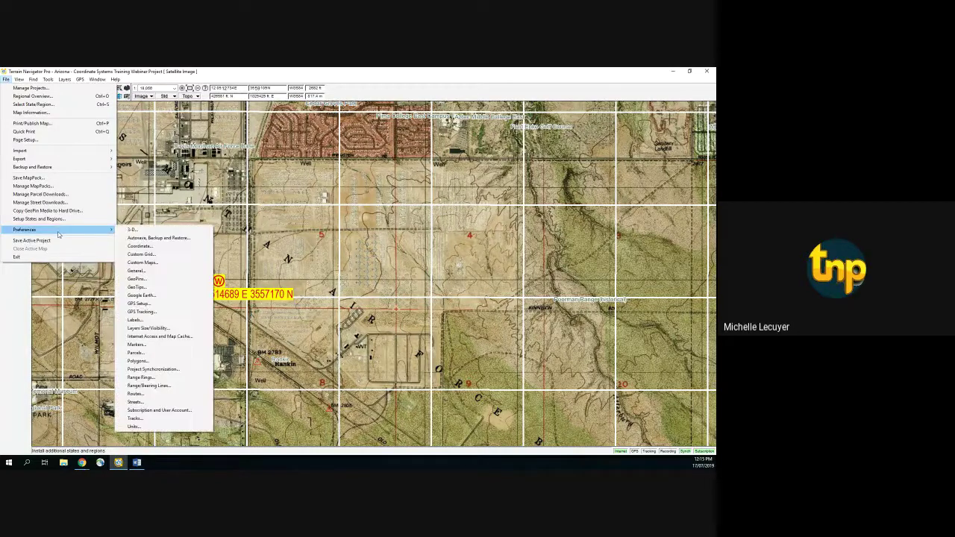
{"action": "left_click", "coordinate": [167, 247]}
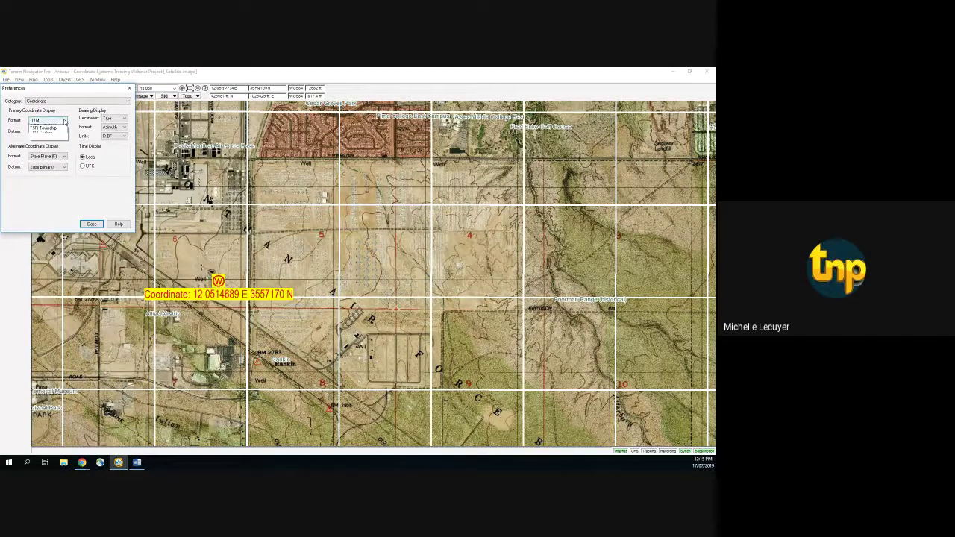
{"action": "left_click", "coordinate": [64, 121]}
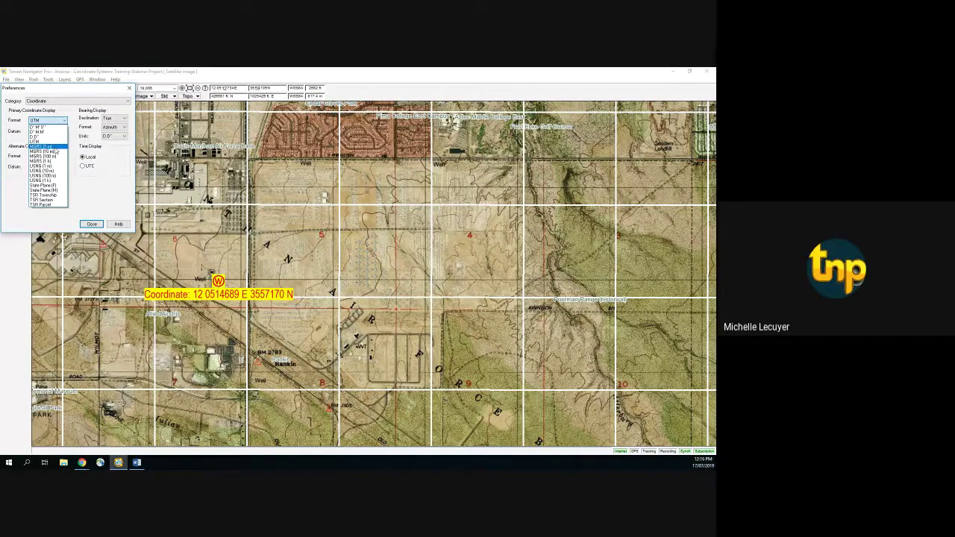
{"action": "left_click", "coordinate": [54, 148]}
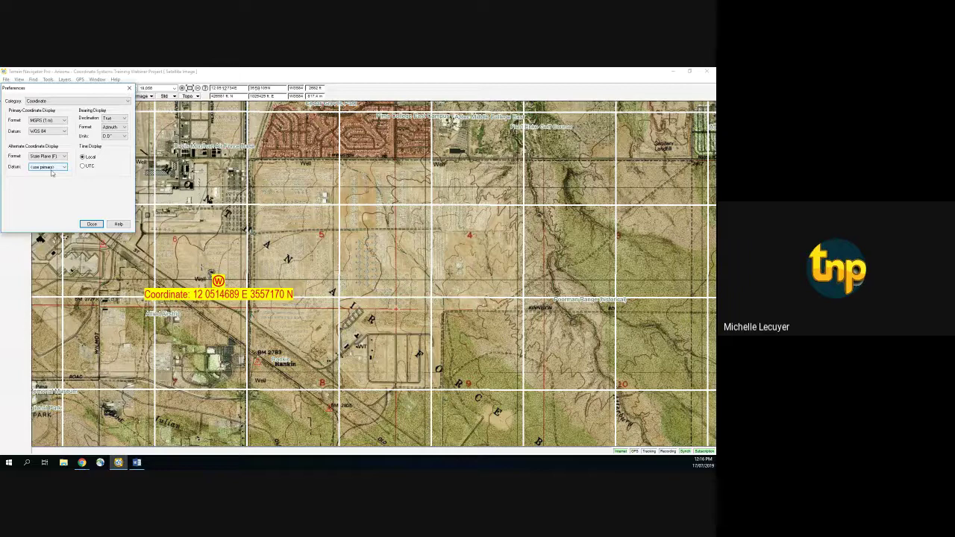
{"action": "left_click", "coordinate": [64, 121]}
{"action": "left_click", "coordinate": [64, 122]}
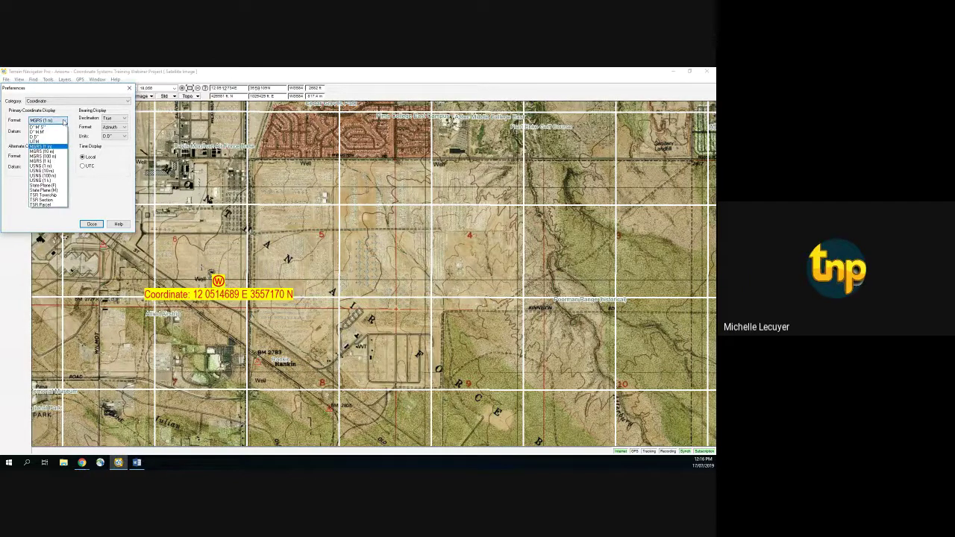
{"action": "left_click", "coordinate": [57, 166]}
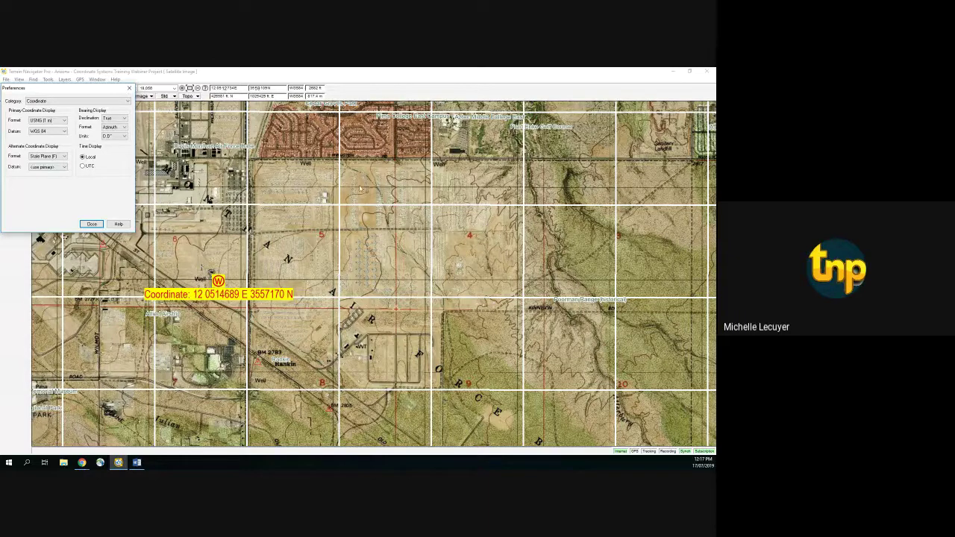
Set the primary coordinate display format to TSR Section and apply the preferences to the map.
{"action": "left_click", "coordinate": [63, 121]}
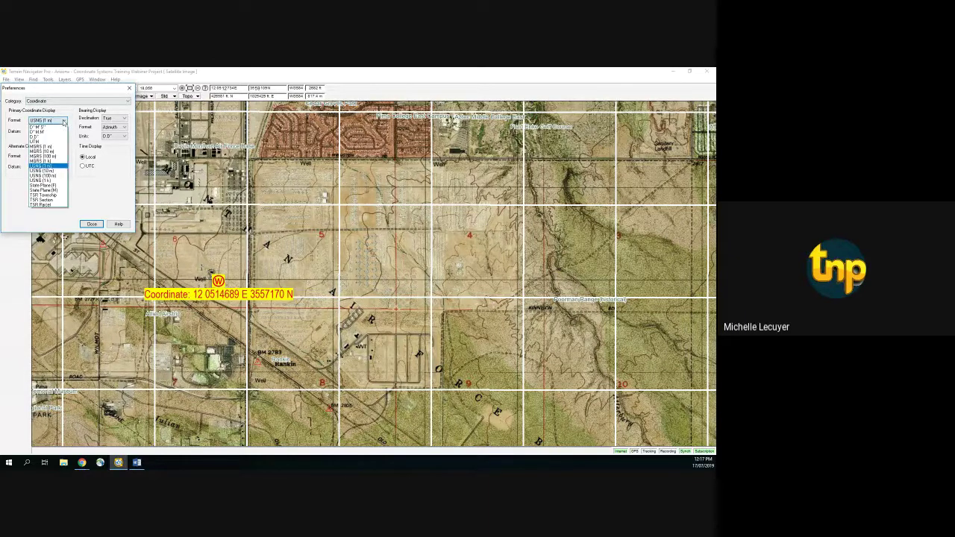
{"action": "left_click", "coordinate": [59, 200]}
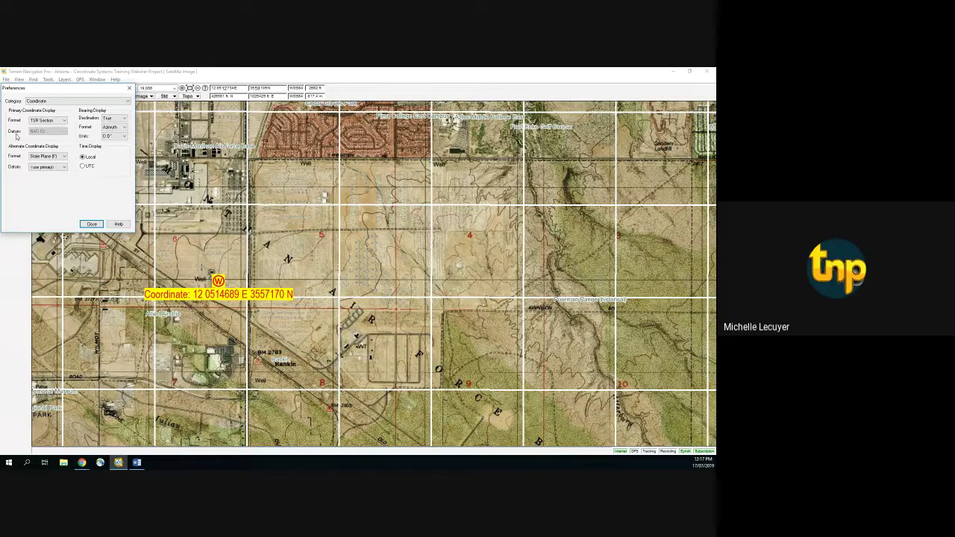
{"action": "left_click", "coordinate": [92, 225]}
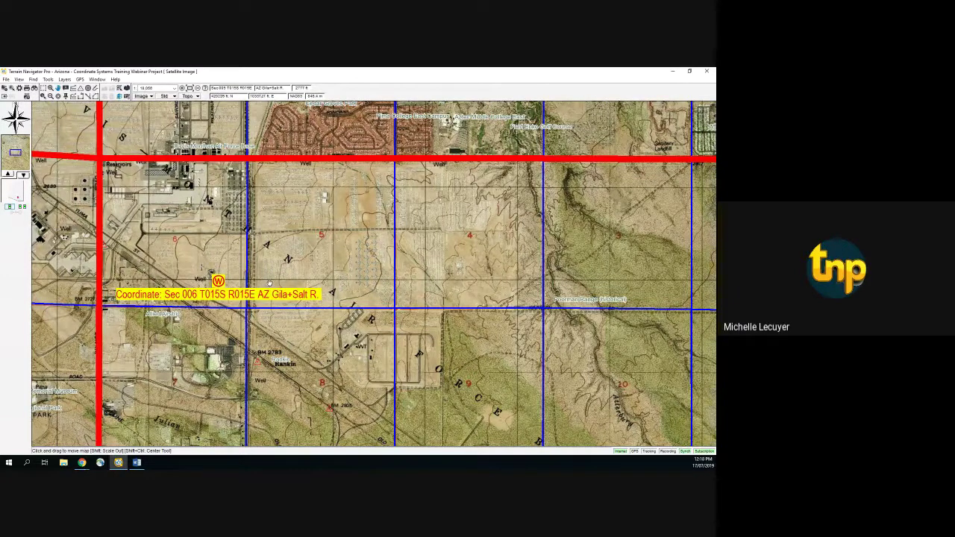
Examine the township and section grid lines around the coordinate marker at several wider map scales.
{"action": "scroll", "coordinate": [269, 282], "scroll_direction": "down", "scroll_amount": 1}
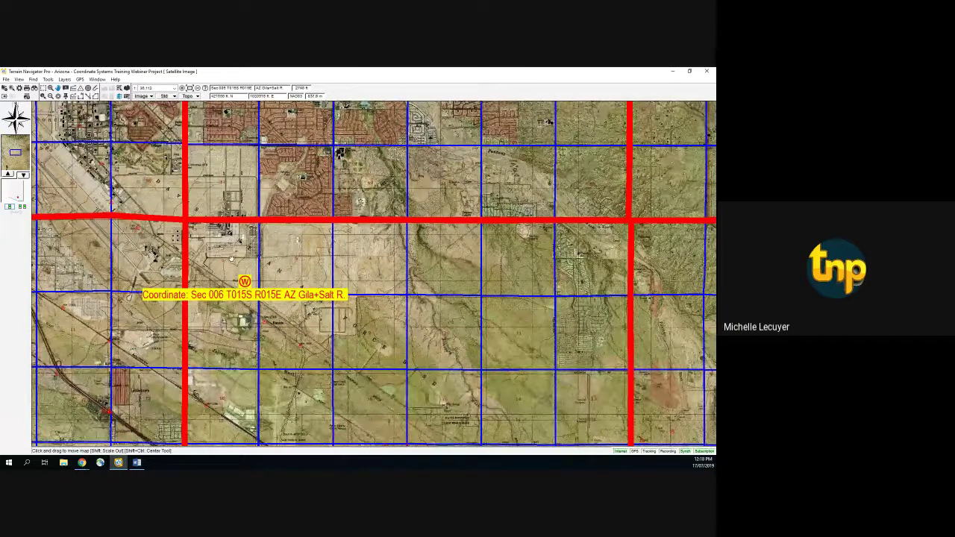
{"action": "scroll", "coordinate": [232, 259], "scroll_direction": "down", "scroll_amount": 1}
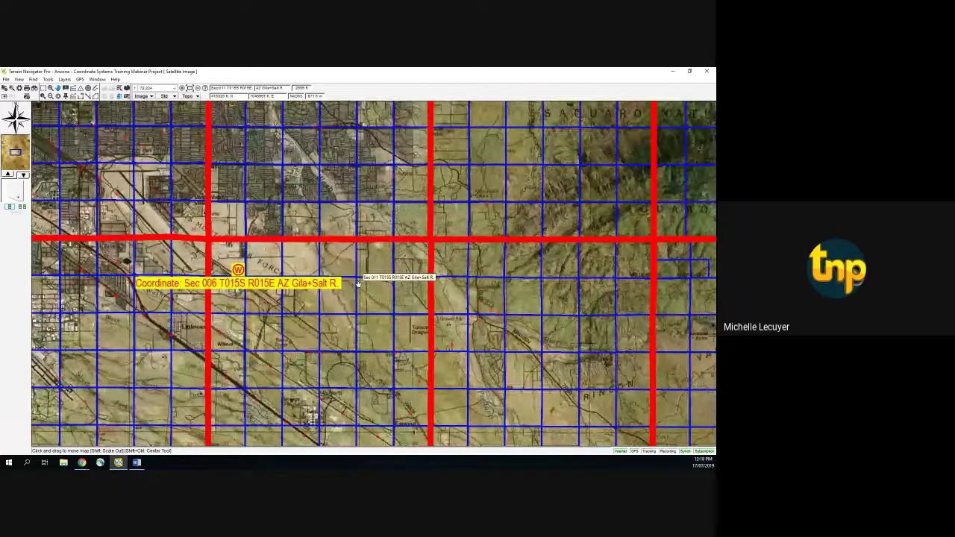
{"action": "scroll", "coordinate": [358, 284], "scroll_direction": "down", "scroll_amount": 1}
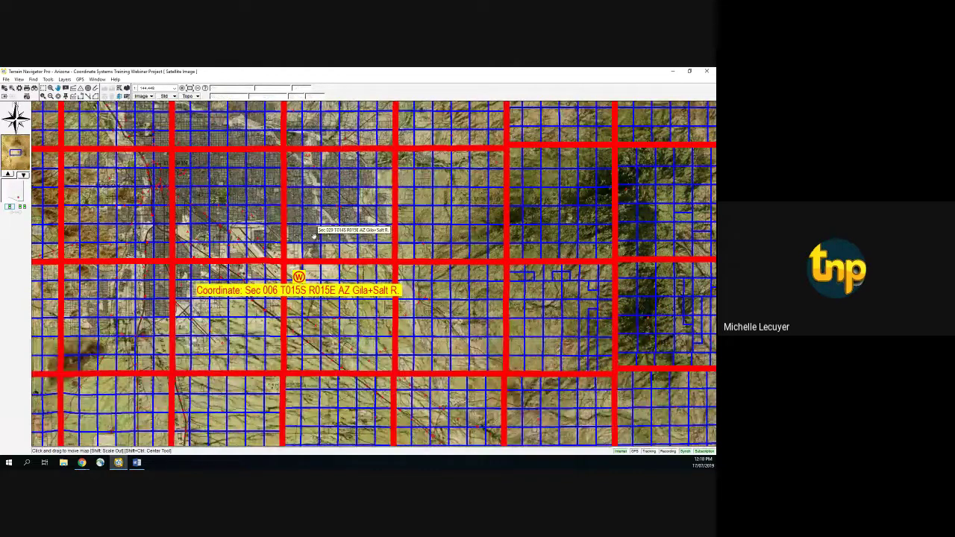
{"action": "scroll", "coordinate": [314, 236], "scroll_direction": "up", "scroll_amount": 1}
{"action": "scroll", "coordinate": [315, 235], "scroll_direction": "up", "scroll_amount": 1}
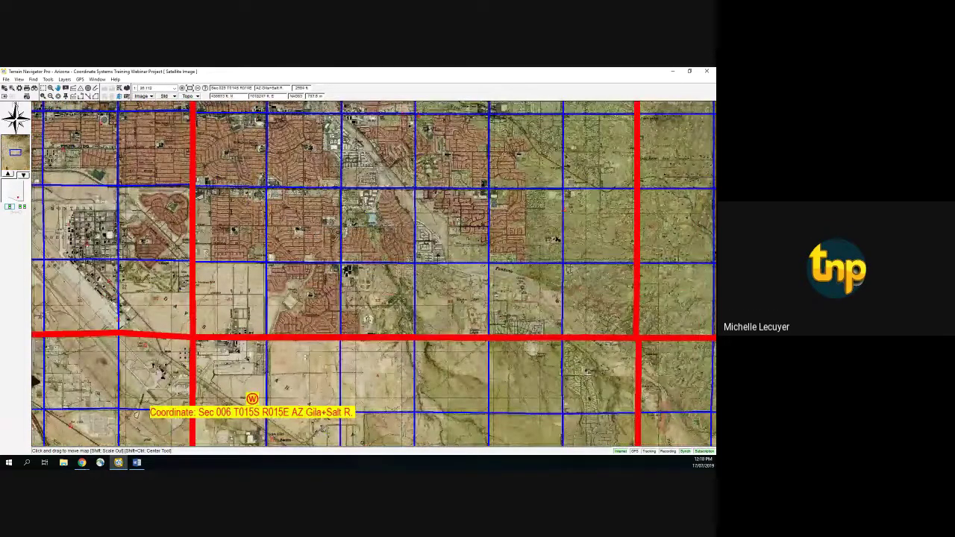
{"action": "key", "text": "alt+Tab"}
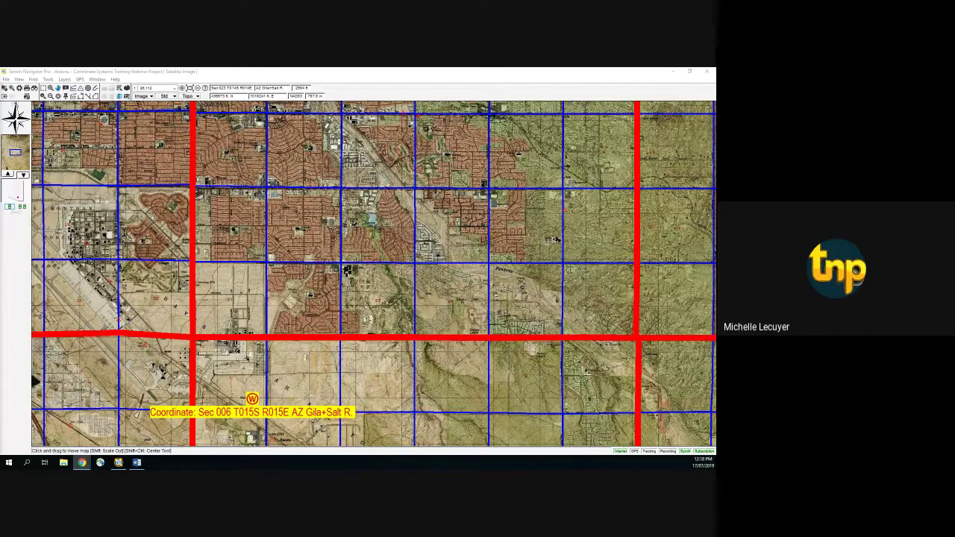
{"action": "left_click", "coordinate": [282, 389]}
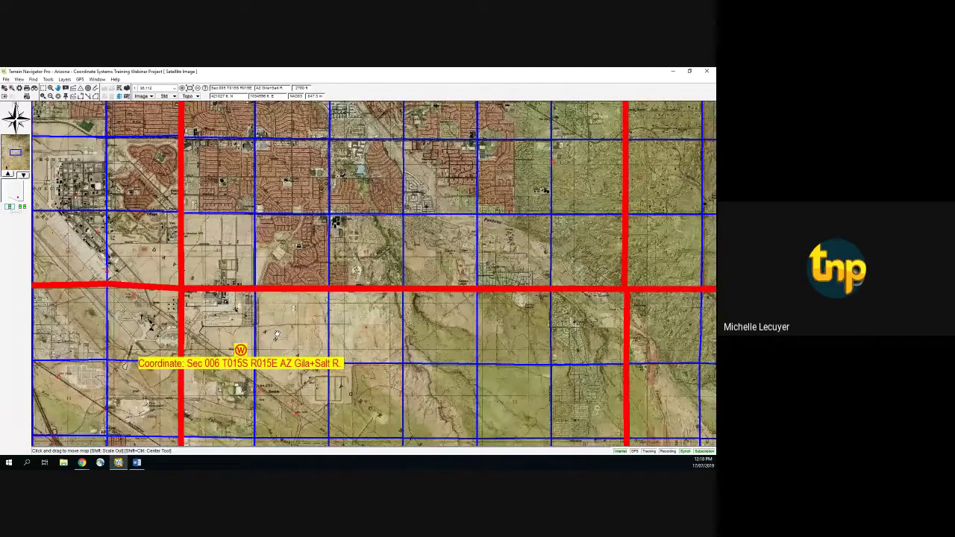
{"action": "left_click_drag", "start_coordinate": [276, 335], "coordinate": [301, 314]}
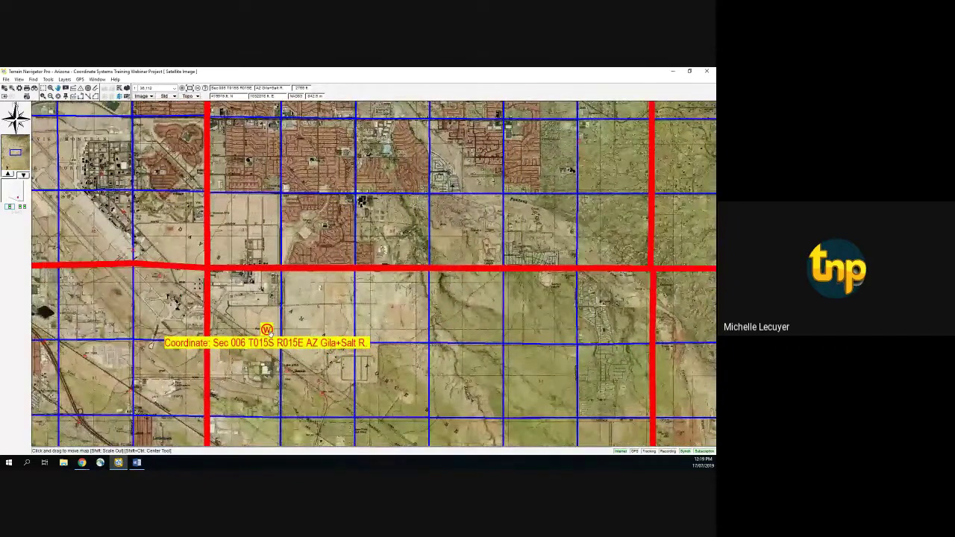
{"action": "mouse_move", "coordinate": [271, 332]}
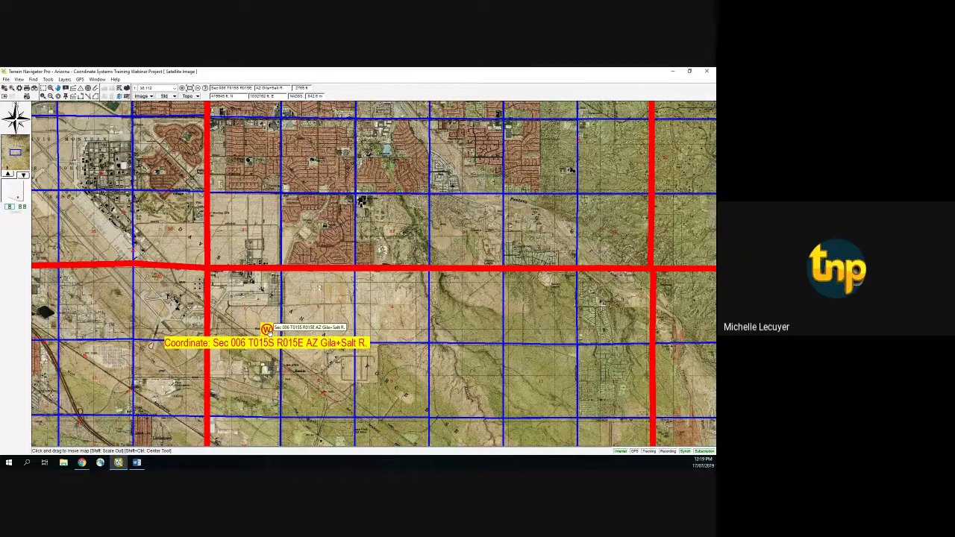
{"action": "left_click", "coordinate": [33, 79]}
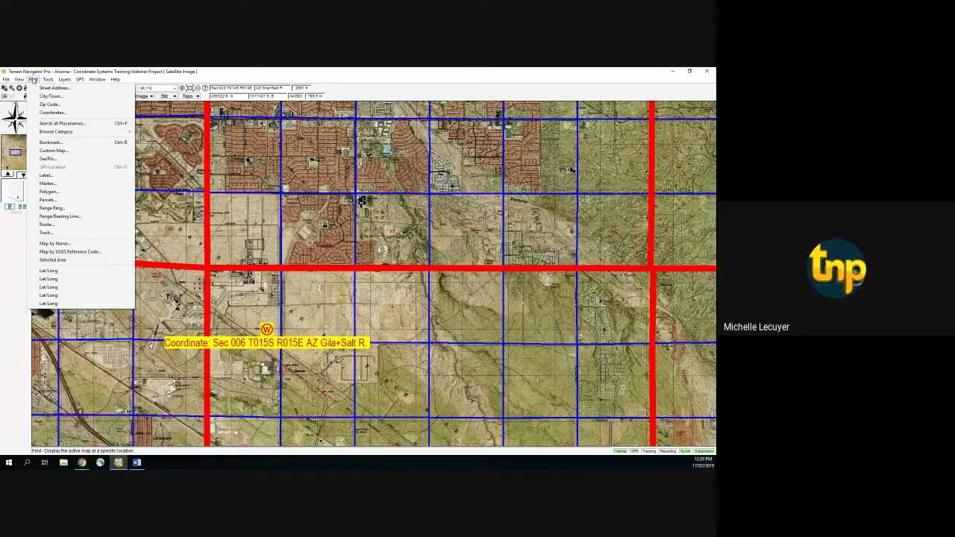
{"action": "mouse_move", "coordinate": [47, 81]}
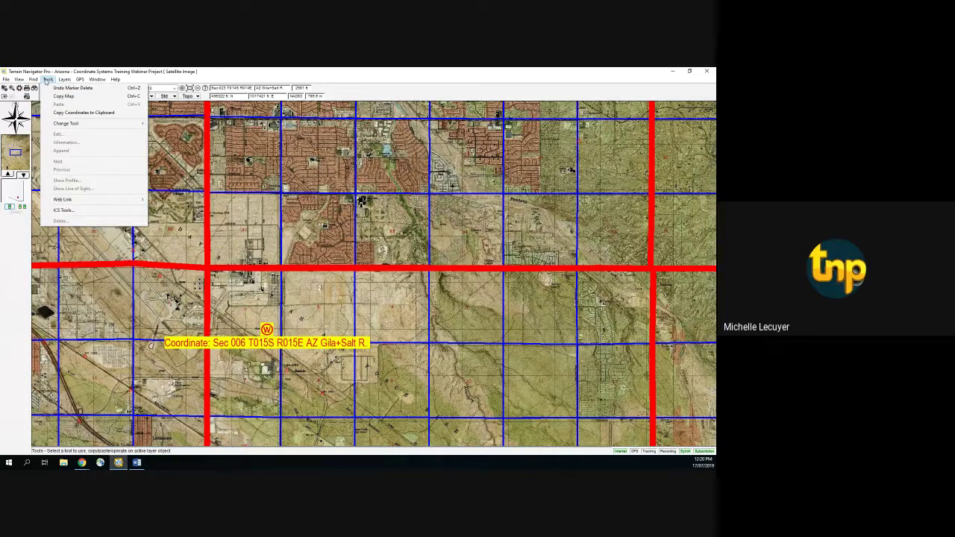
{"action": "left_click", "coordinate": [45, 72]}
{"action": "left_click", "coordinate": [114, 79]}
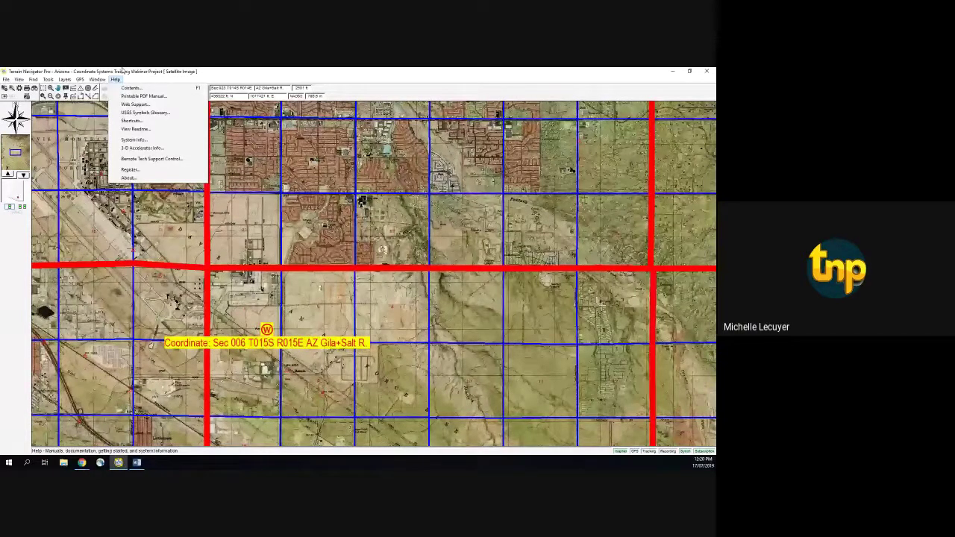
{"action": "left_click", "coordinate": [123, 71]}
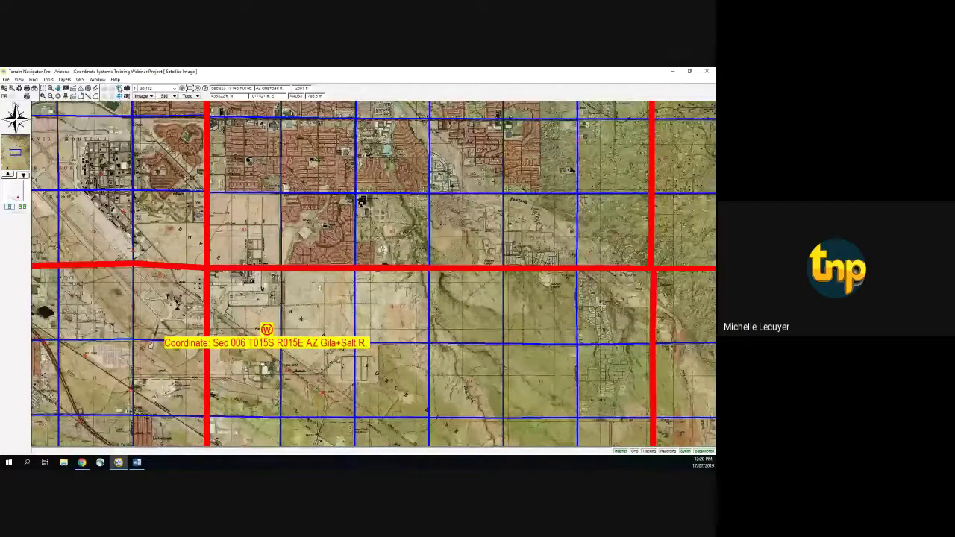
Toggle the Custom Grid layer in the layer visibility preferences and return to the map.
{"action": "left_click", "coordinate": [120, 88]}
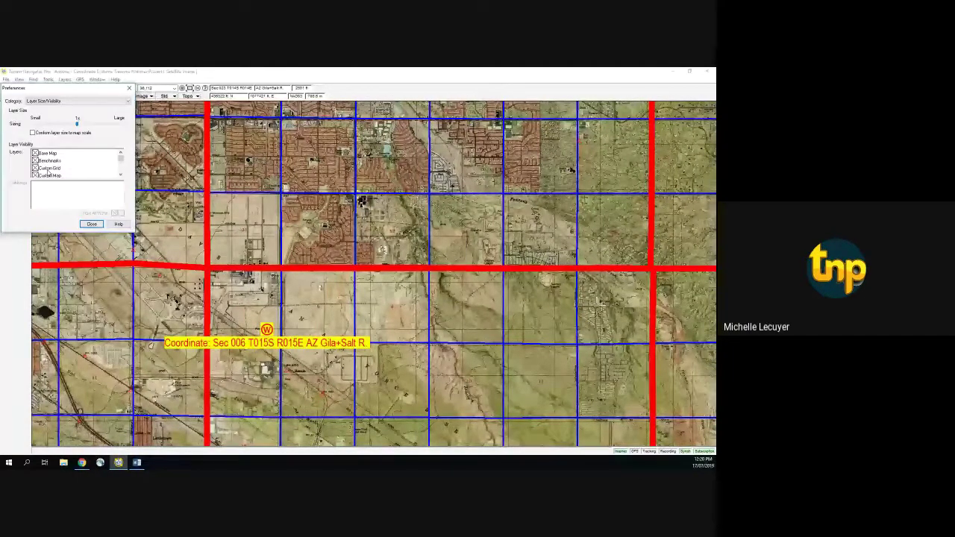
{"action": "left_click", "coordinate": [45, 169]}
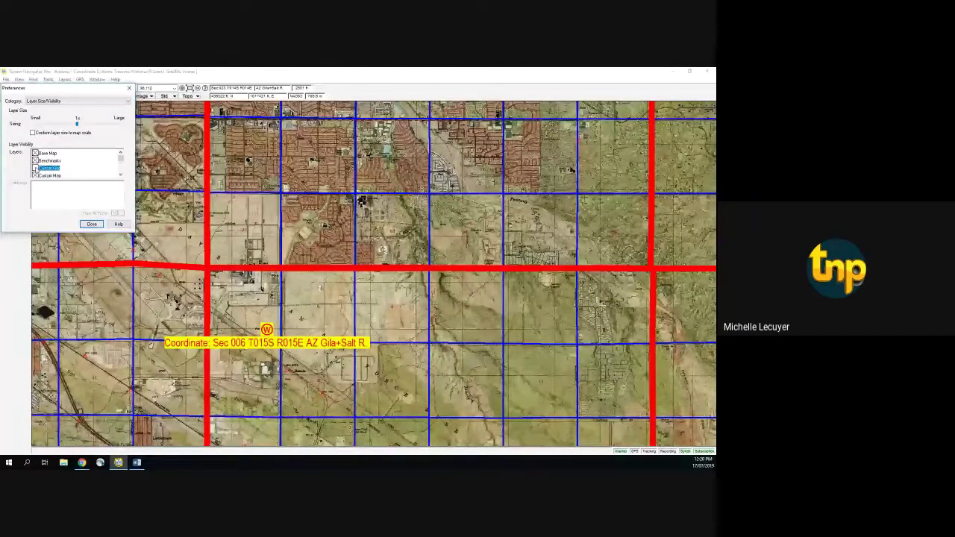
{"action": "left_click", "coordinate": [91, 224]}
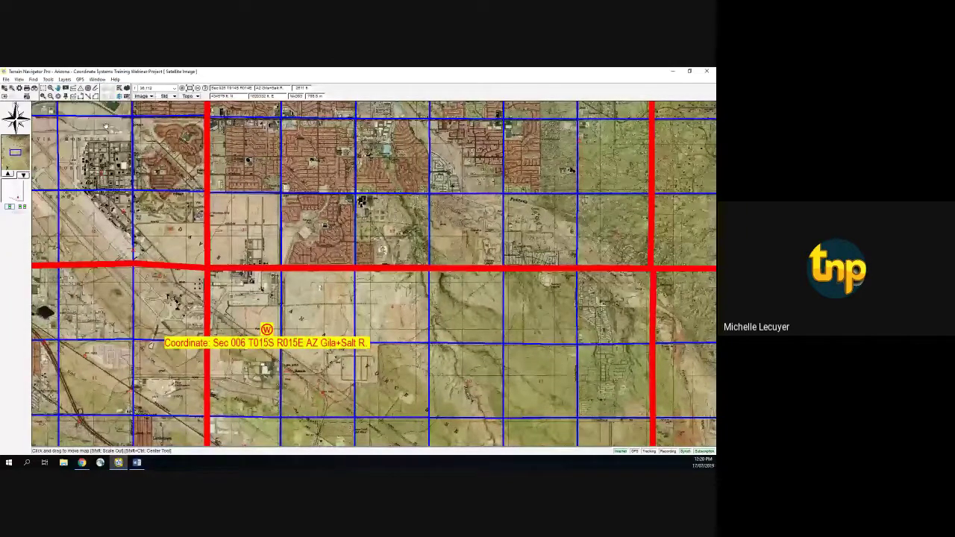
Set the primary coordinate display format to D° M' S" in the coordinate preferences and apply it to the map.
{"action": "left_click", "coordinate": [6, 79]}
{"action": "mouse_move", "coordinate": [30, 229]}
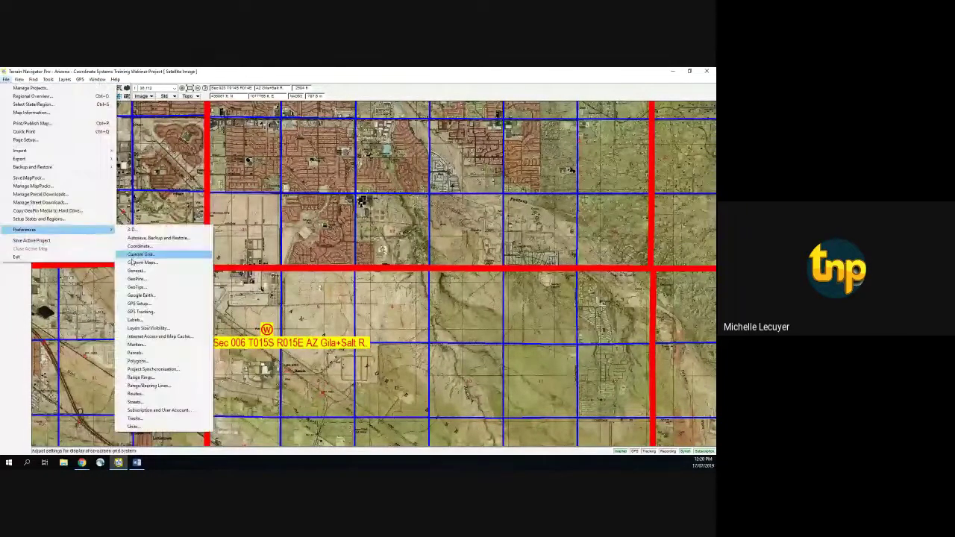
{"action": "left_click", "coordinate": [135, 246]}
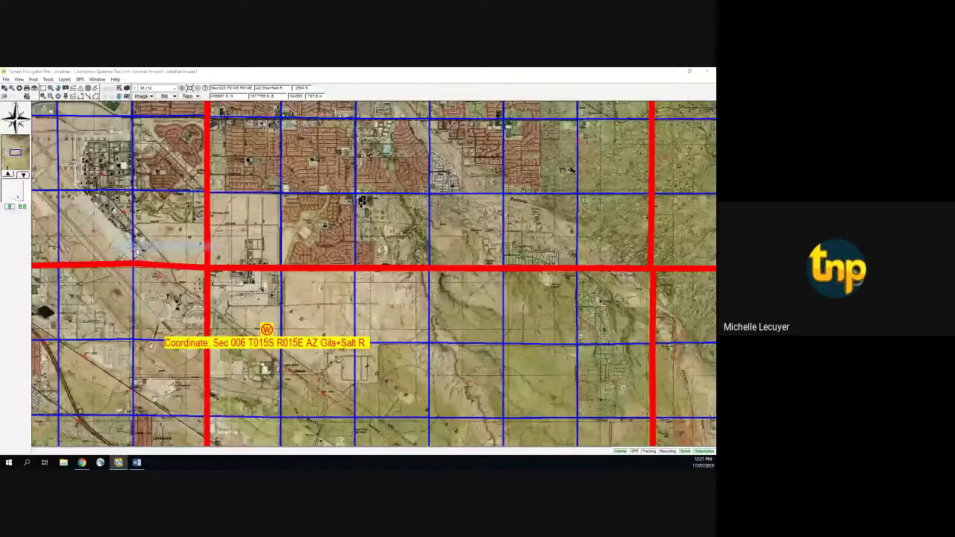
{"action": "left_click", "coordinate": [60, 121]}
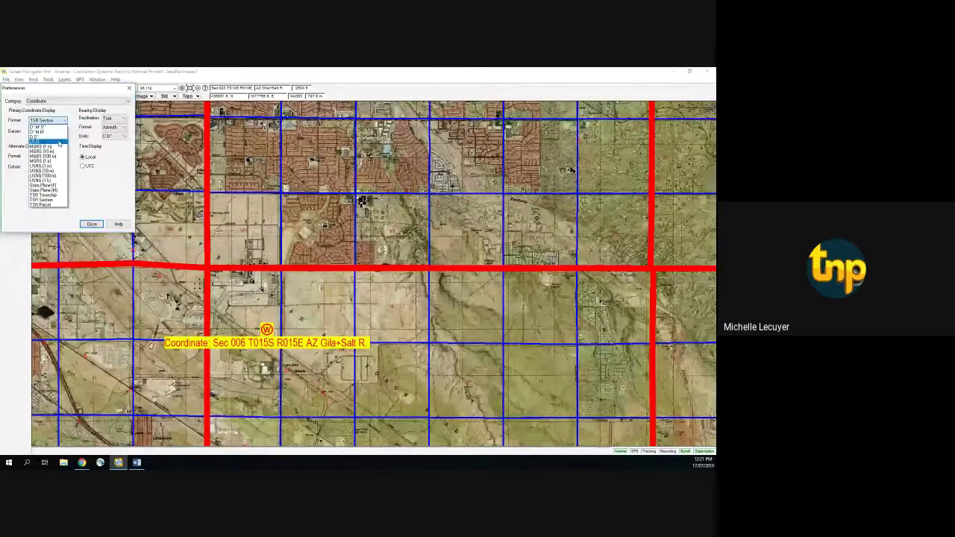
{"action": "left_click", "coordinate": [45, 138]}
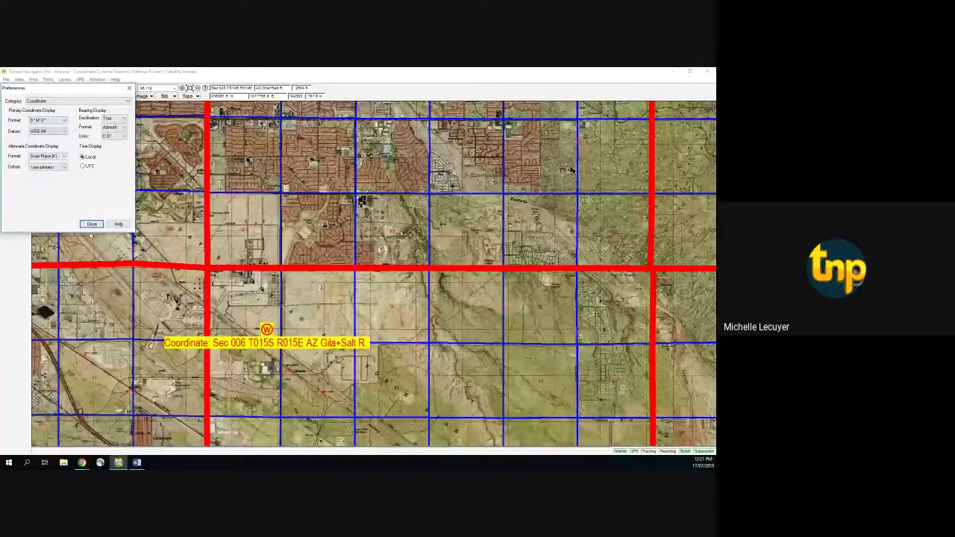
{"action": "left_click", "coordinate": [92, 224]}
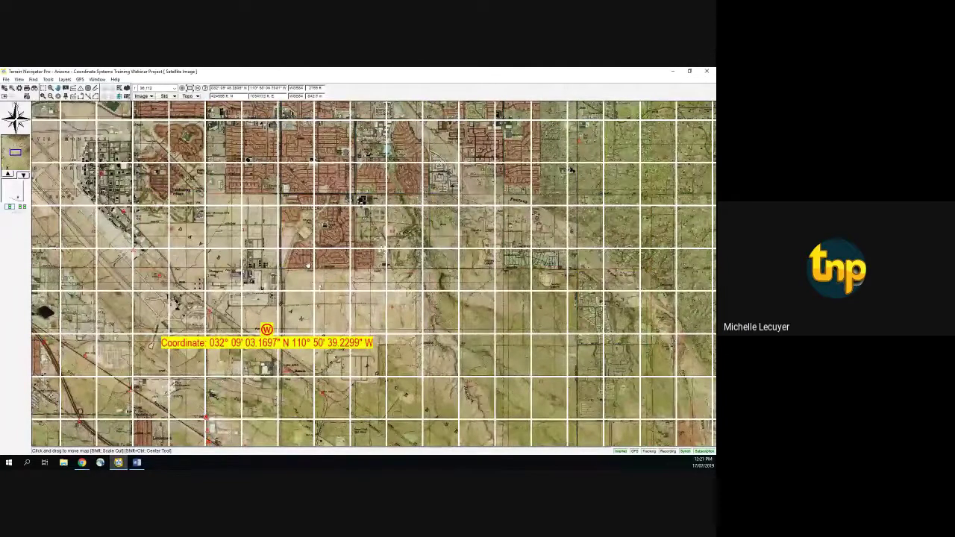
Hide the Custom Grid layer on the map and turn its visibility back on.
{"action": "left_click", "coordinate": [119, 89]}
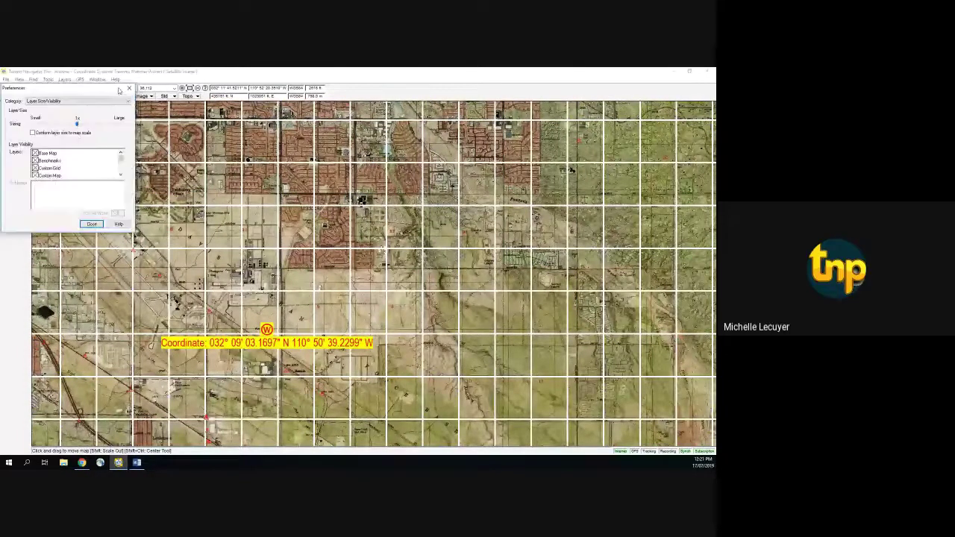
{"action": "left_click", "coordinate": [35, 167]}
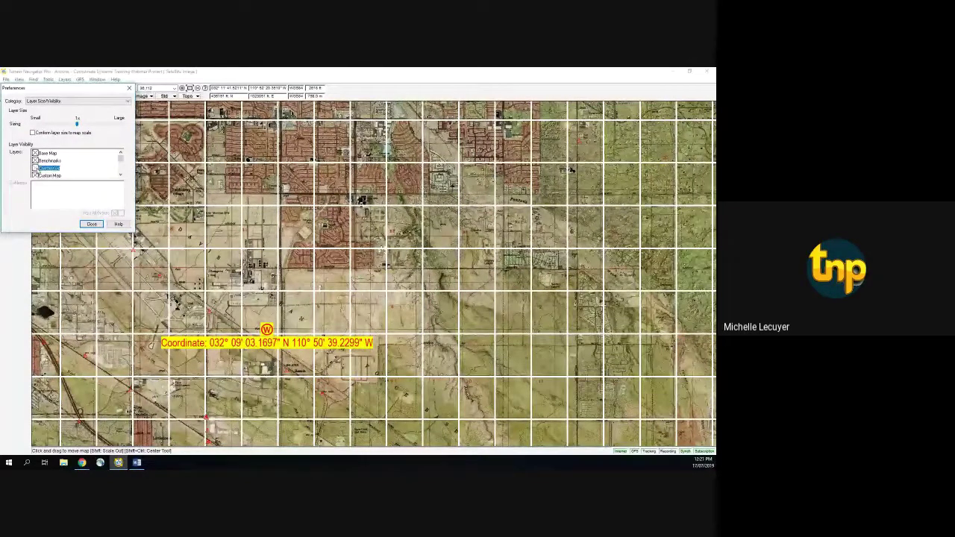
{"action": "left_click", "coordinate": [92, 224]}
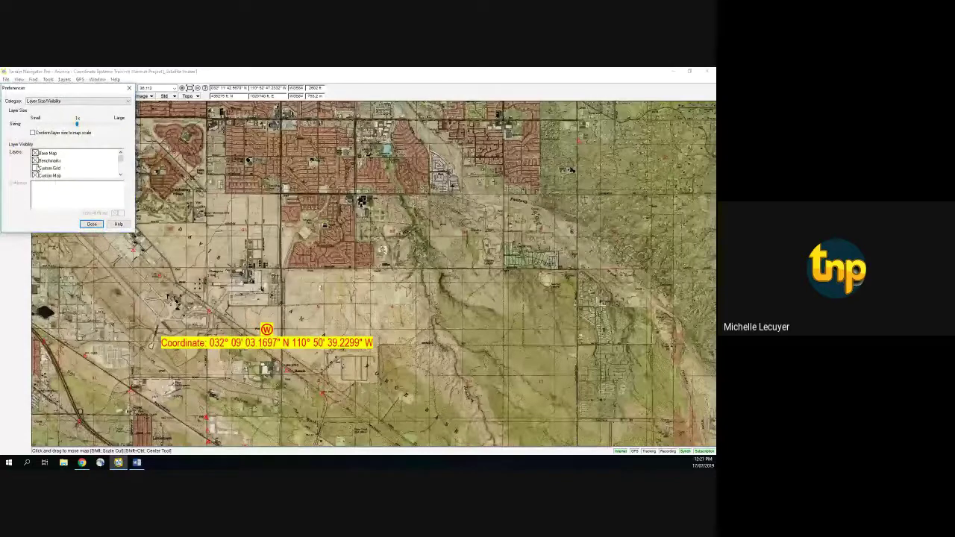
{"action": "left_click", "coordinate": [36, 169]}
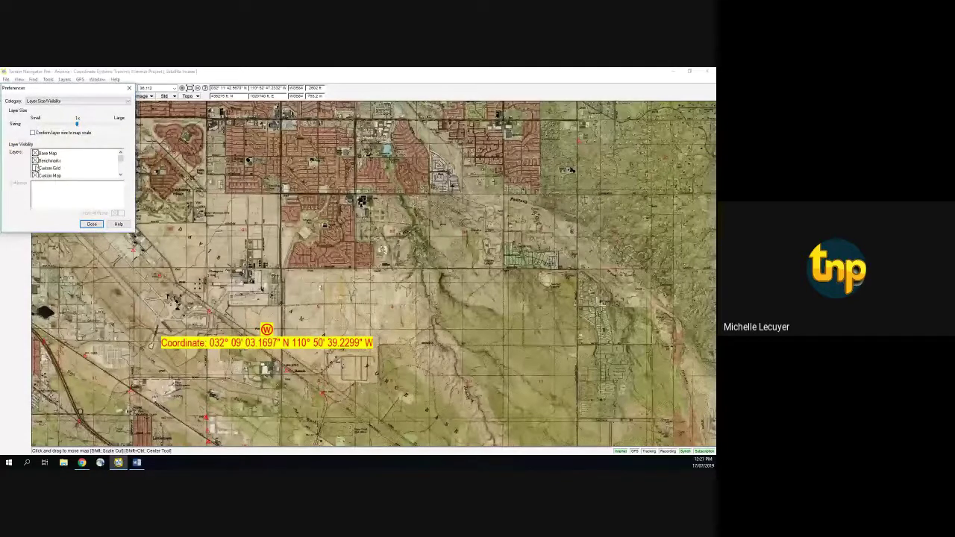
{"action": "left_click", "coordinate": [91, 223]}
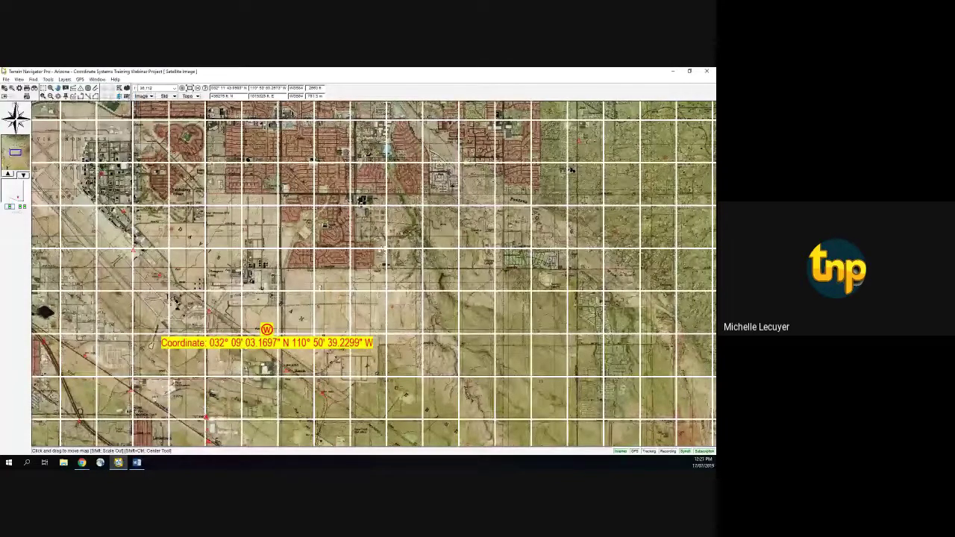
Open the custom grid preferences, compare the Coordinate and Magnetic spacing modes, and choose Magnetic.
{"action": "left_click", "coordinate": [6, 79]}
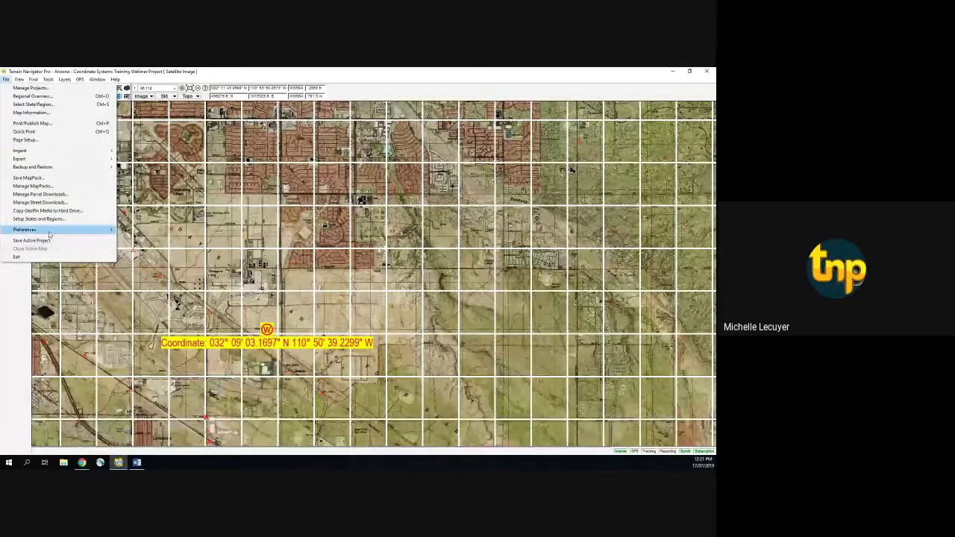
{"action": "mouse_move", "coordinate": [89, 229]}
{"action": "left_click", "coordinate": [142, 255]}
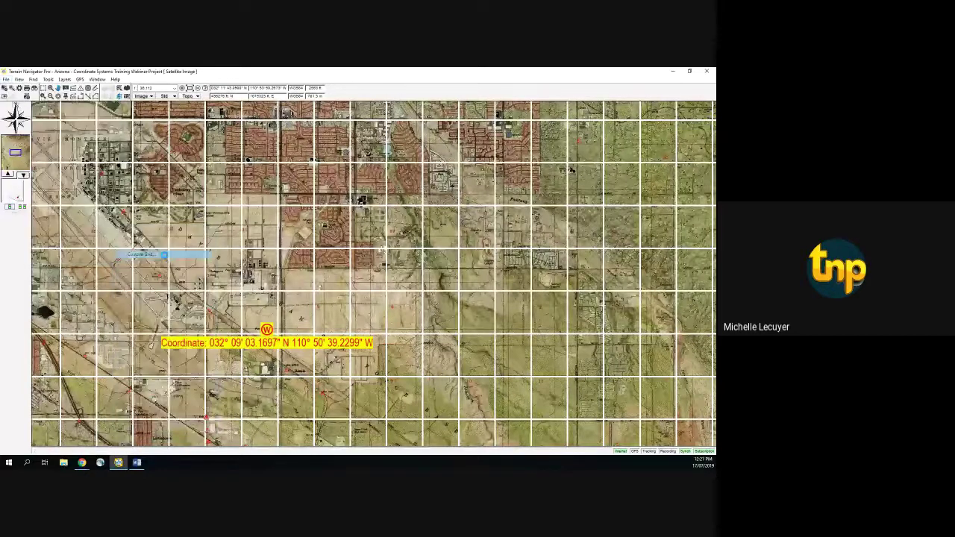
{"action": "left_click_drag", "start_coordinate": [66, 91], "coordinate": [174, 143]}
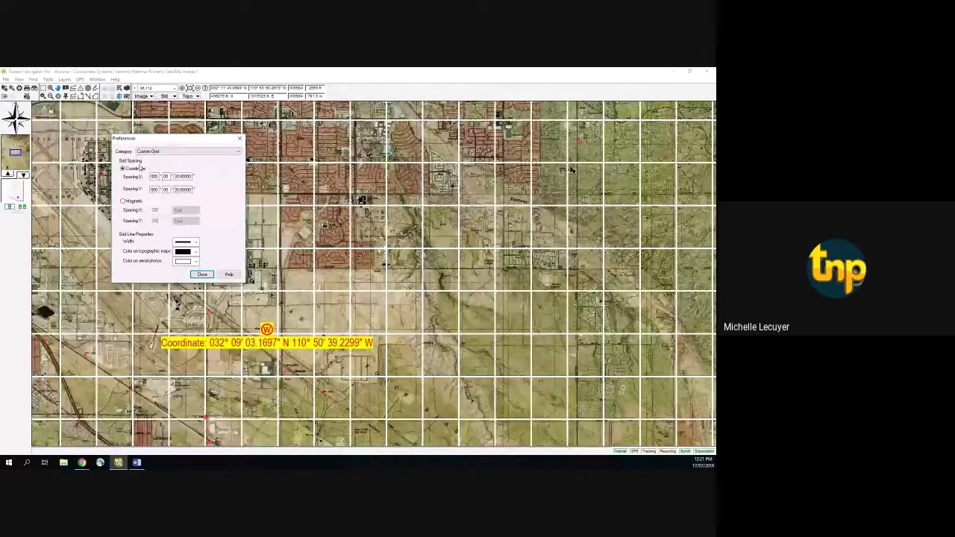
{"action": "left_click", "coordinate": [123, 201]}
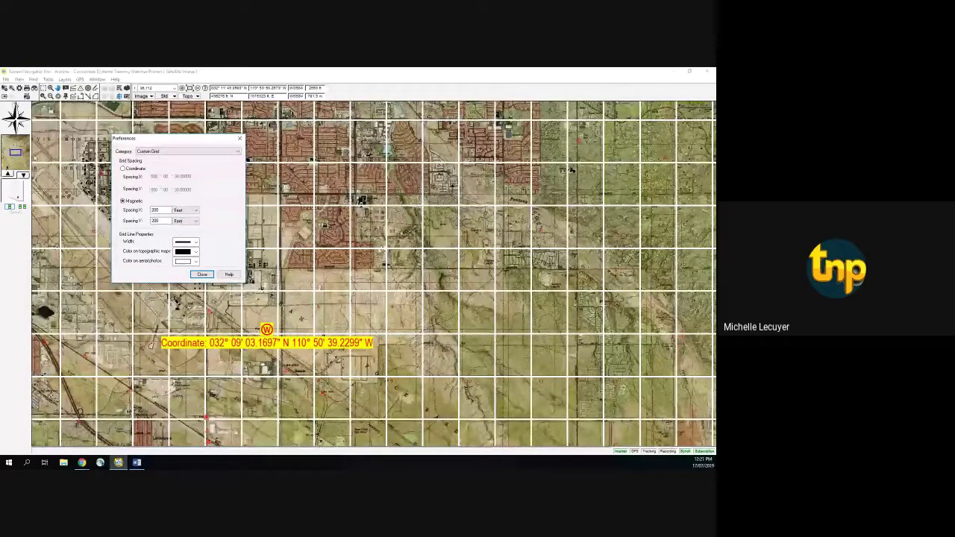
{"action": "left_click", "coordinate": [124, 169]}
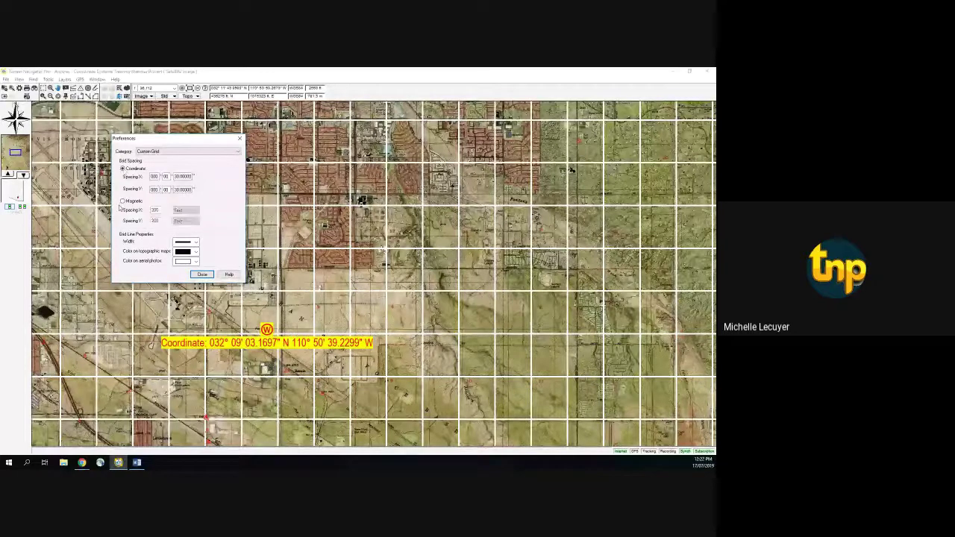
{"action": "left_click", "coordinate": [123, 201]}
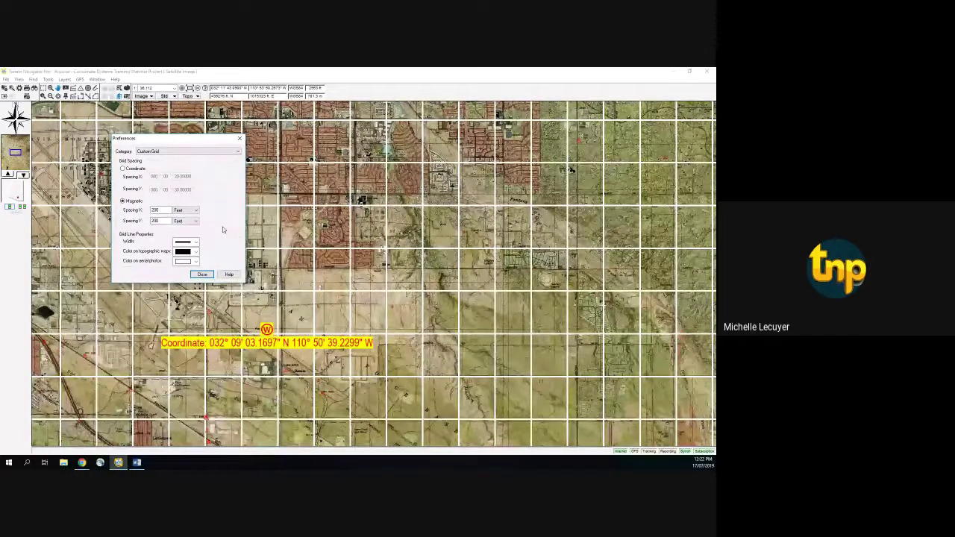
Set the magnetic grid's X spacing to 500 with feet as the unit.
{"action": "left_click_drag", "start_coordinate": [171, 212], "coordinate": [151, 211]}
{"action": "left_click", "coordinate": [185, 215]}
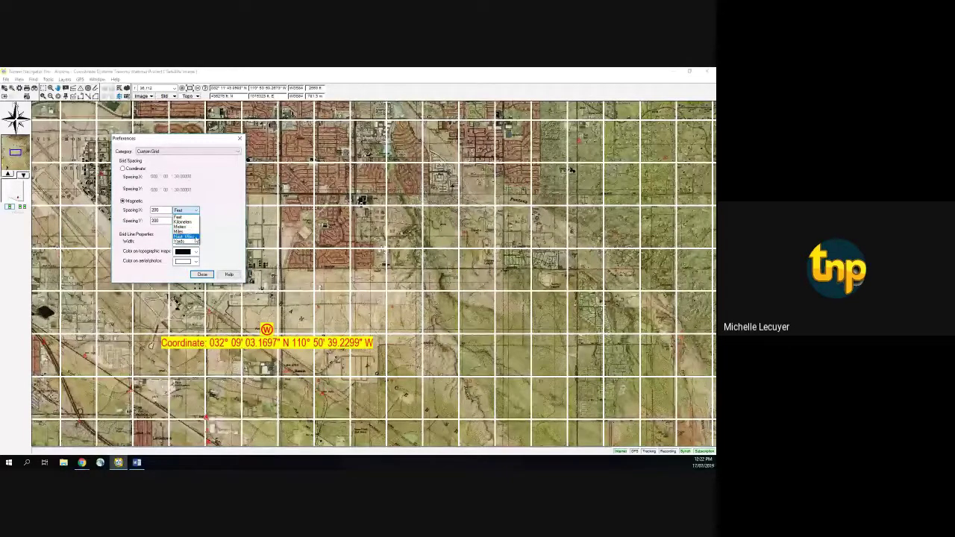
{"action": "left_click", "coordinate": [162, 210]}
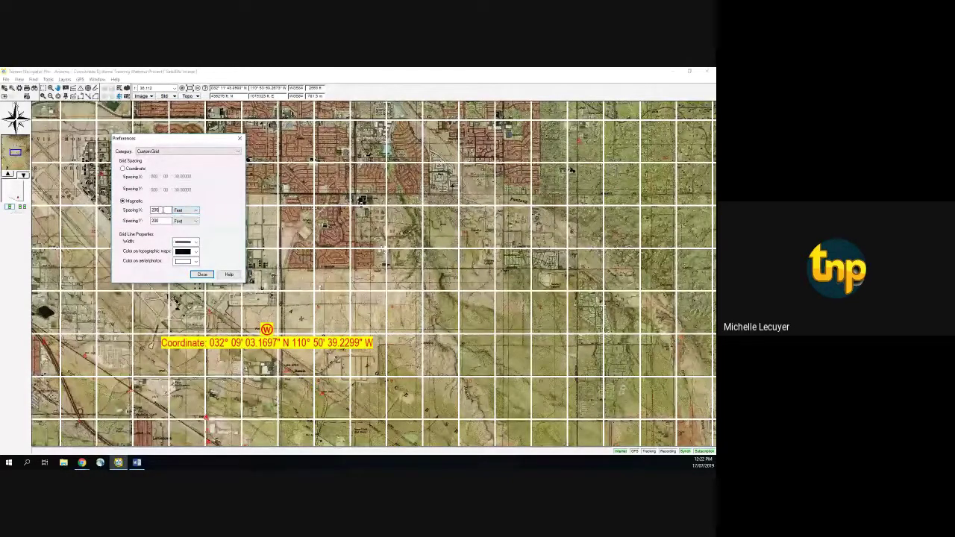
{"action": "double_click", "coordinate": [163, 211]}
{"action": "type", "text": "5"}
{"action": "left_click", "coordinate": [187, 211]}
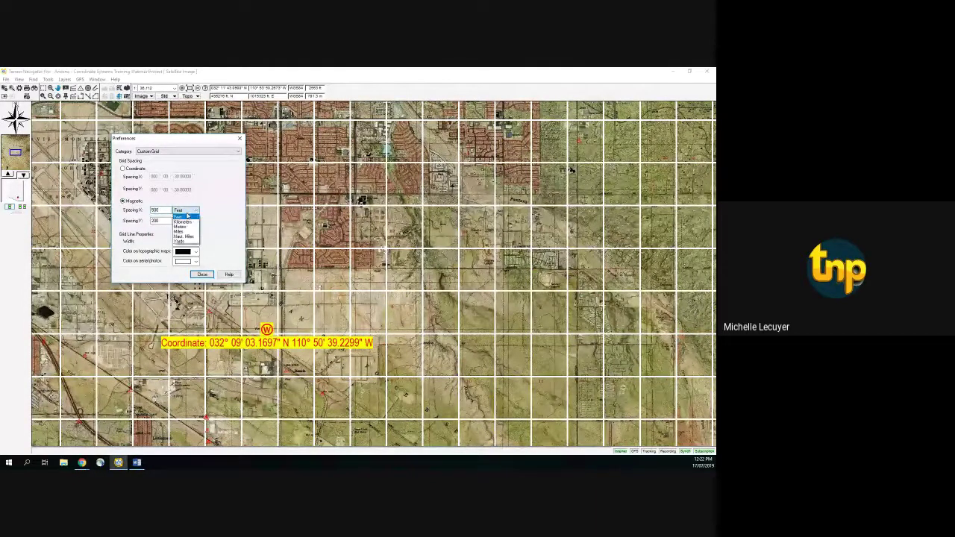
{"action": "left_click", "coordinate": [187, 217]}
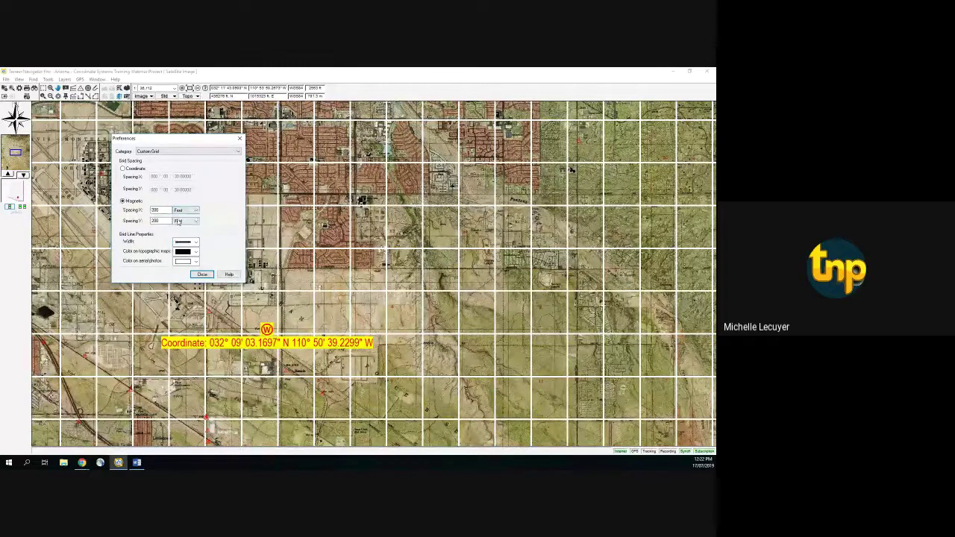
Set the magnetic grid's Y spacing to 500 feet, check the available line widths, and apply the grid to the map.
{"action": "double_click", "coordinate": [156, 221]}
{"action": "type", "text": "5"}
{"action": "key", "text": "BackSpace"}
{"action": "left_click", "coordinate": [197, 242]}
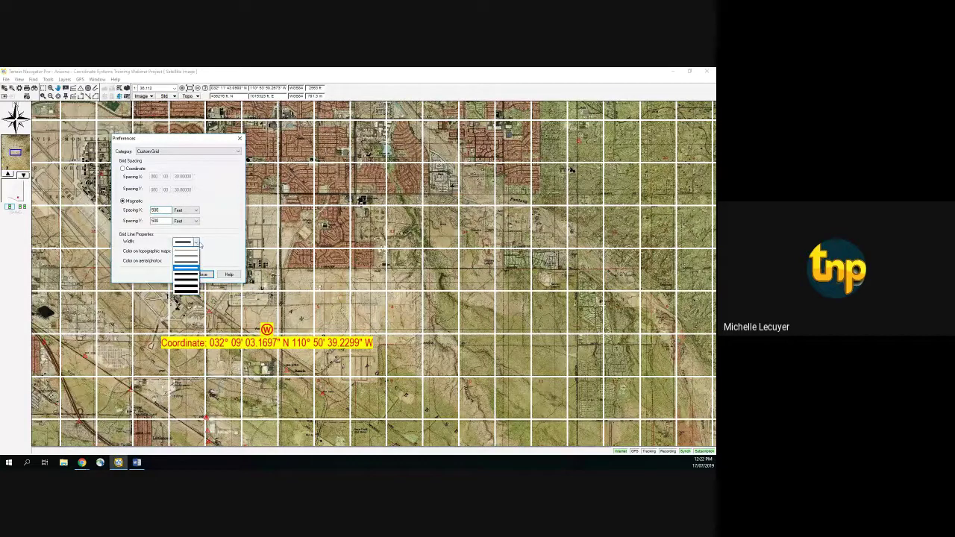
{"action": "left_click", "coordinate": [198, 244]}
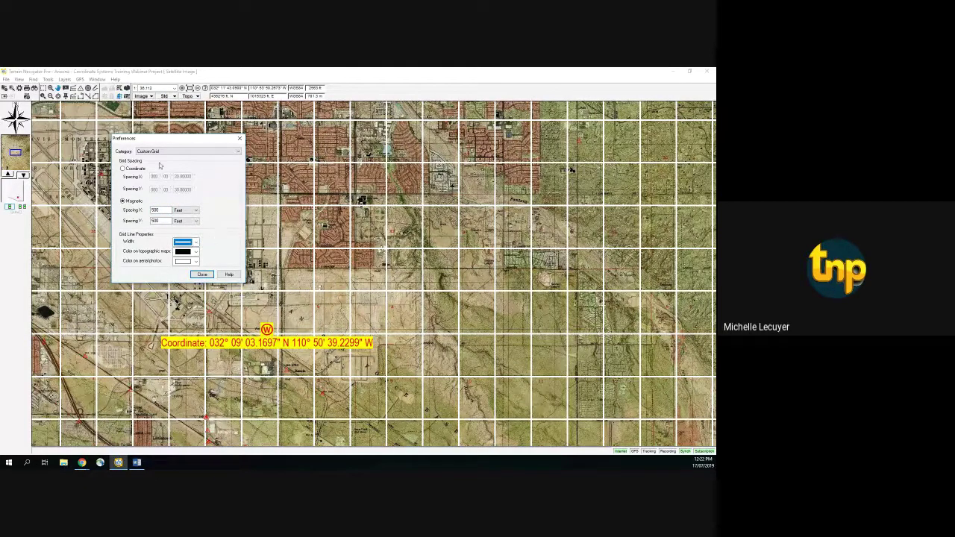
{"action": "left_click", "coordinate": [202, 275]}
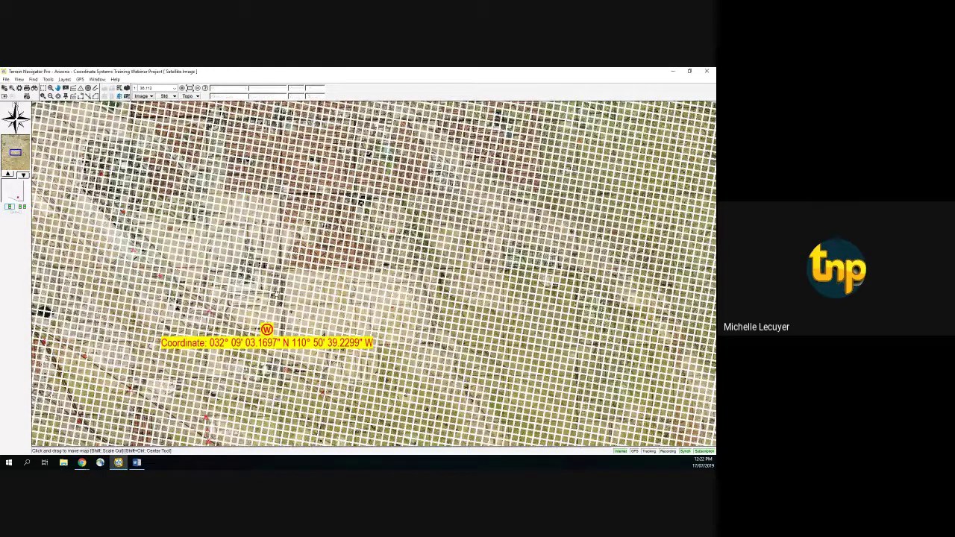
Examine the magnetic grid over the satellite imagery at several closer map scales.
{"action": "scroll", "coordinate": [274, 293], "scroll_direction": "up", "scroll_amount": 1}
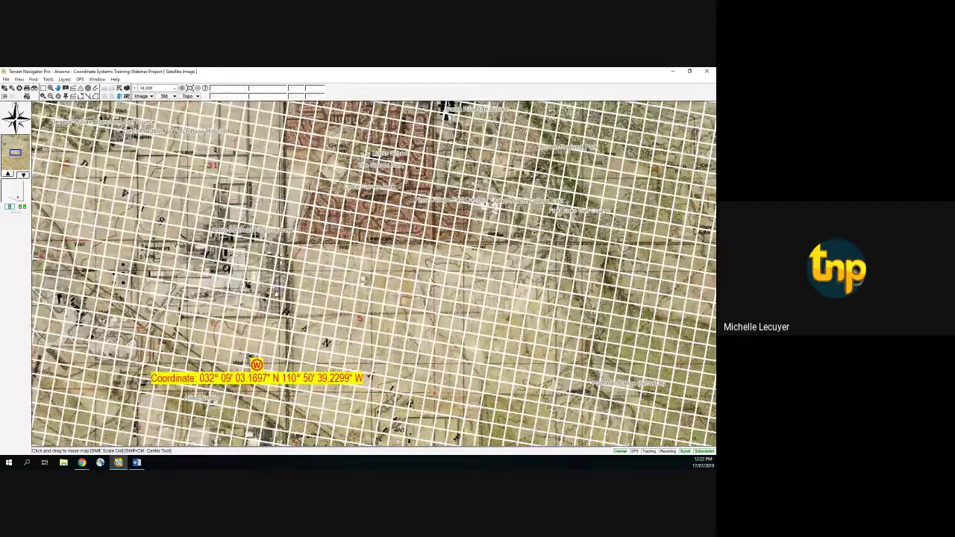
{"action": "scroll", "coordinate": [338, 322], "scroll_direction": "up", "scroll_amount": 1}
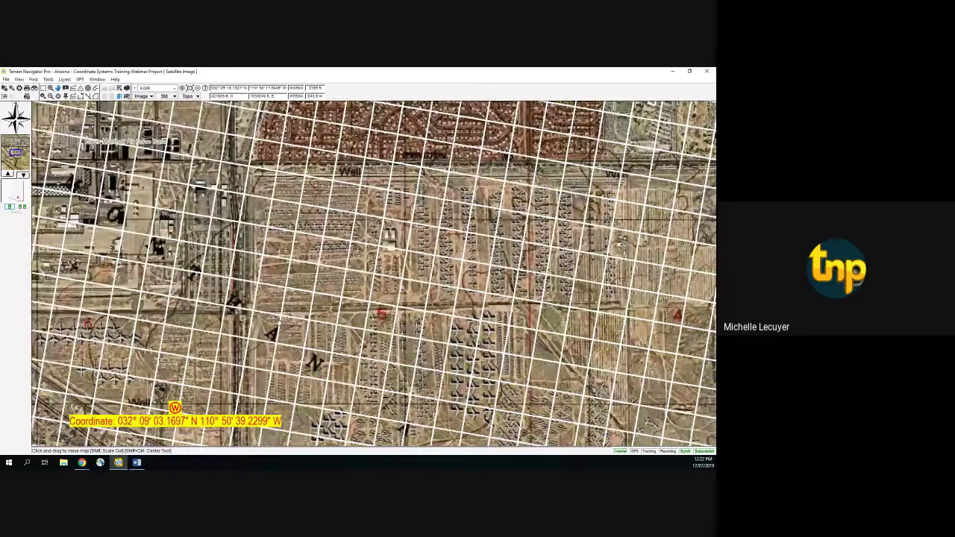
{"action": "scroll", "coordinate": [276, 320], "scroll_direction": "up", "scroll_amount": 1}
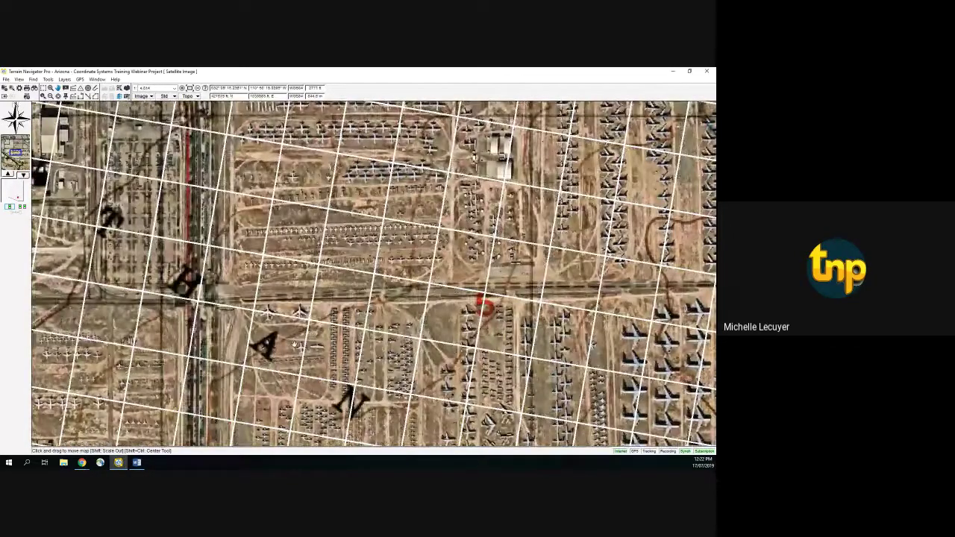
{"action": "scroll", "coordinate": [286, 325], "scroll_direction": "up", "scroll_amount": 1}
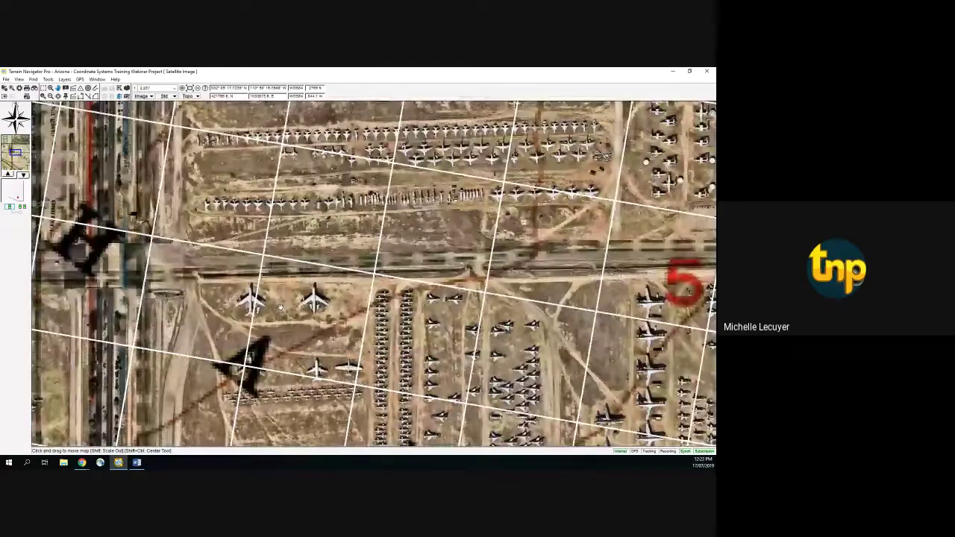
{"action": "scroll", "coordinate": [281, 306], "scroll_direction": "down", "scroll_amount": 1}
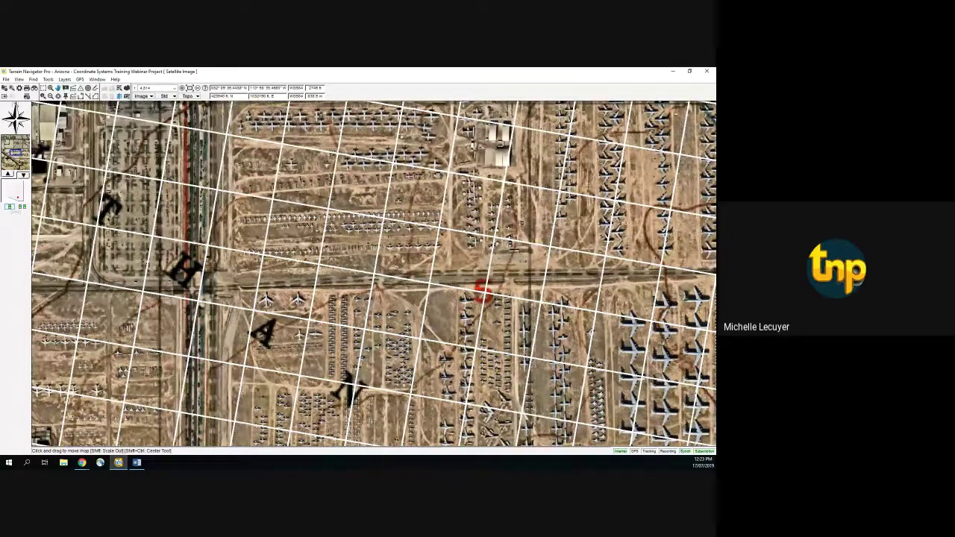
Open the custom grid preferences and review the magnetic spacing and the grid line colors available for topographic maps and aerial photos.
{"action": "left_click", "coordinate": [6, 79]}
{"action": "mouse_move", "coordinate": [34, 160]}
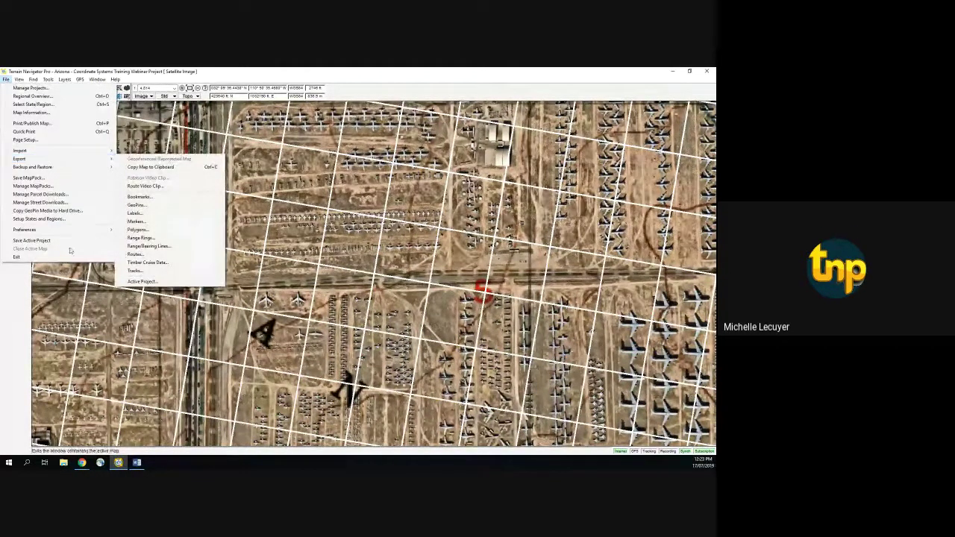
{"action": "mouse_move", "coordinate": [30, 230]}
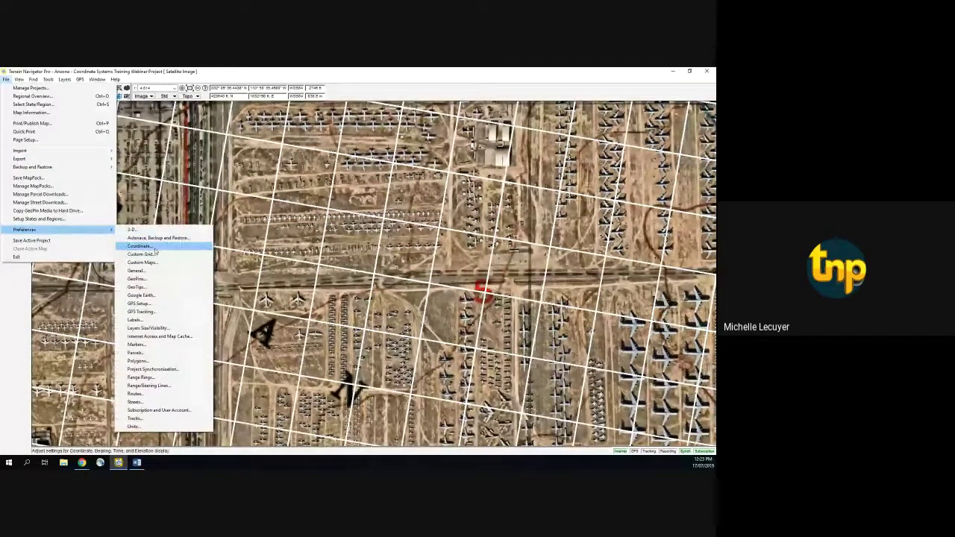
{"action": "left_click", "coordinate": [154, 254]}
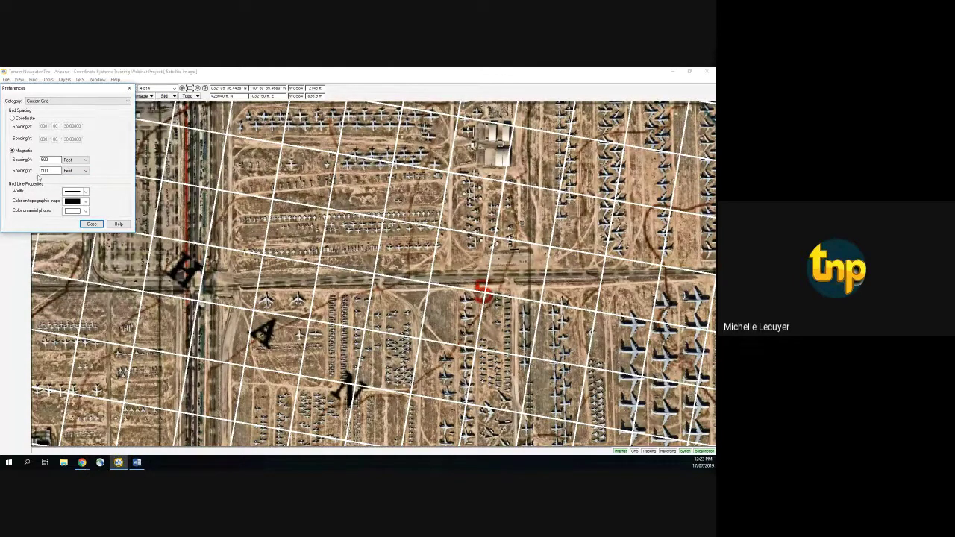
{"action": "left_click", "coordinate": [50, 172]}
{"action": "left_click", "coordinate": [84, 201]}
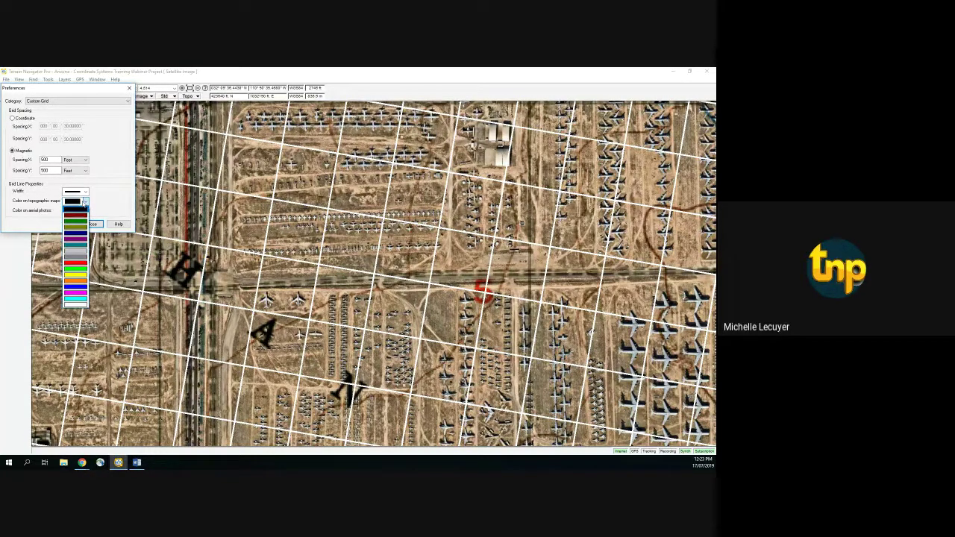
{"action": "left_click", "coordinate": [84, 203]}
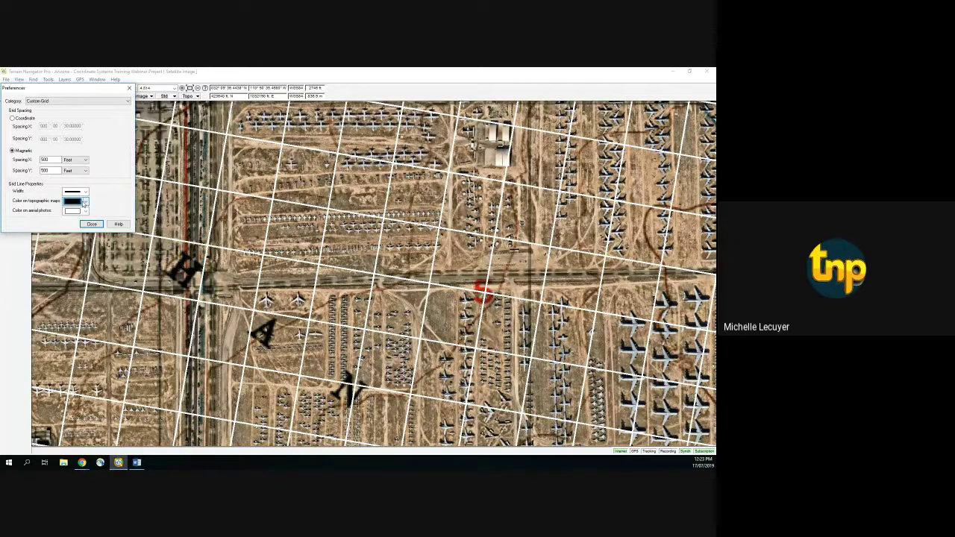
{"action": "left_click", "coordinate": [84, 211]}
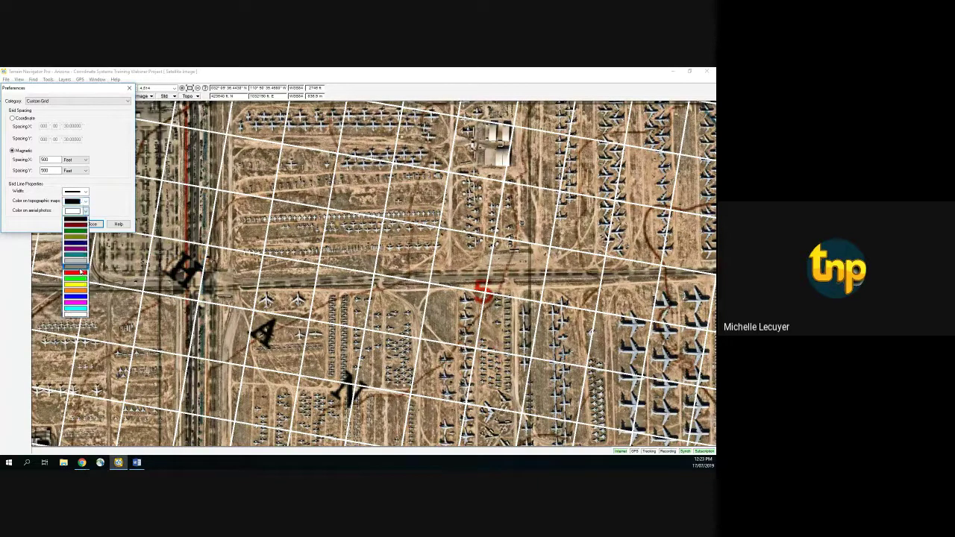
{"action": "left_click", "coordinate": [85, 213]}
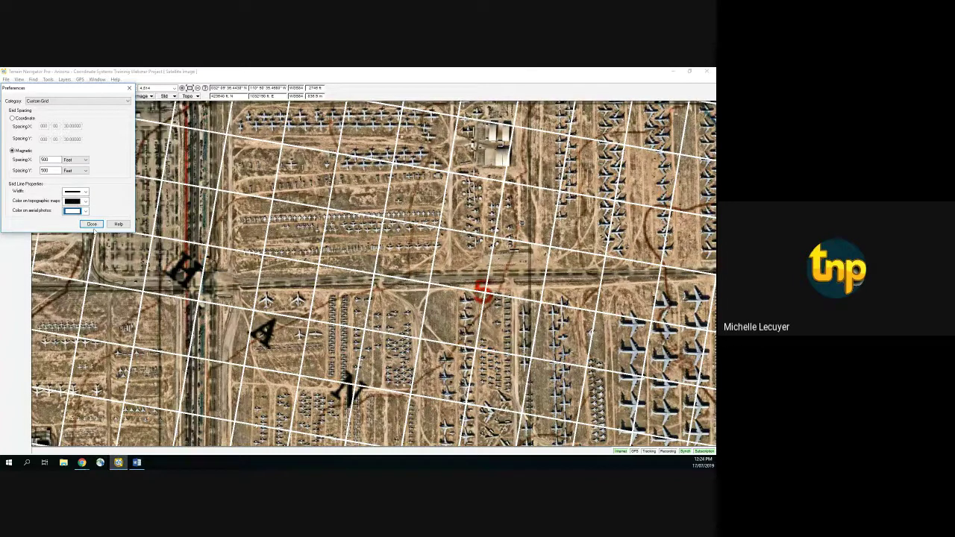
{"action": "left_click", "coordinate": [92, 223]}
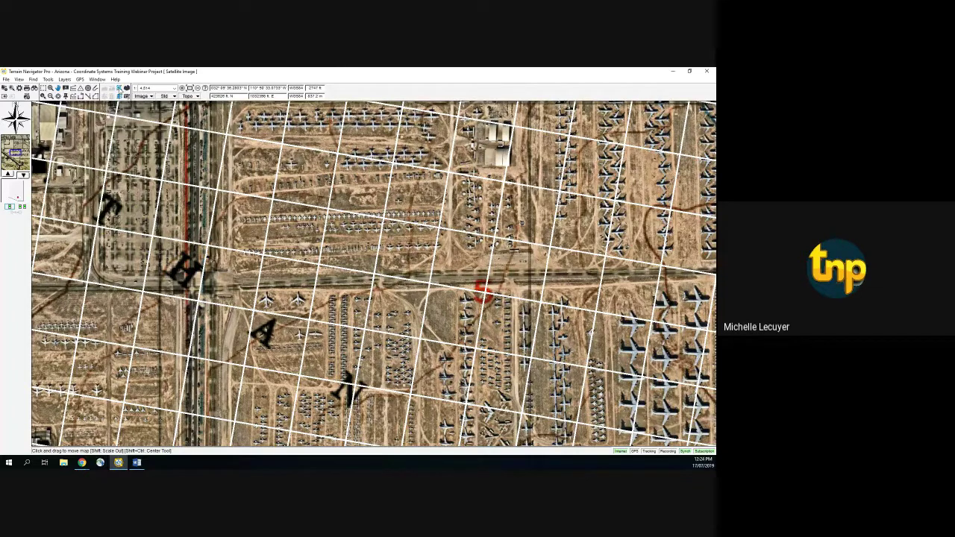
Check where the Custom Grid layer is listed in the layer size and visibility preferences.
{"action": "left_click", "coordinate": [126, 89]}
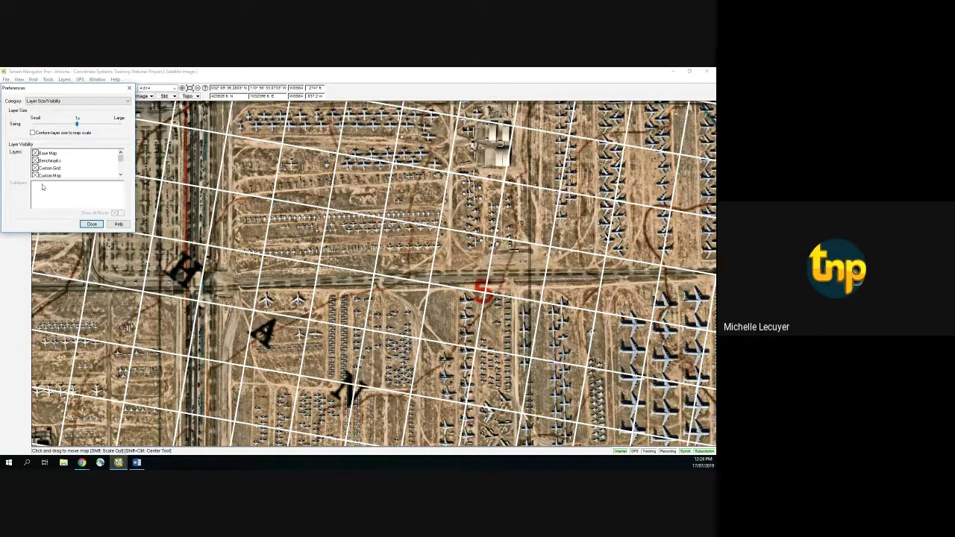
{"action": "left_click", "coordinate": [92, 224]}
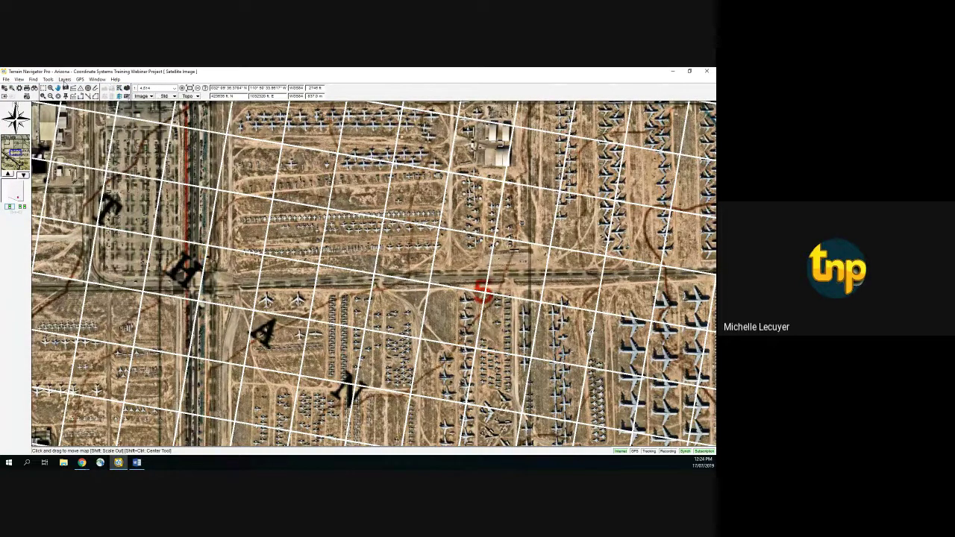
{"action": "left_click", "coordinate": [65, 79]}
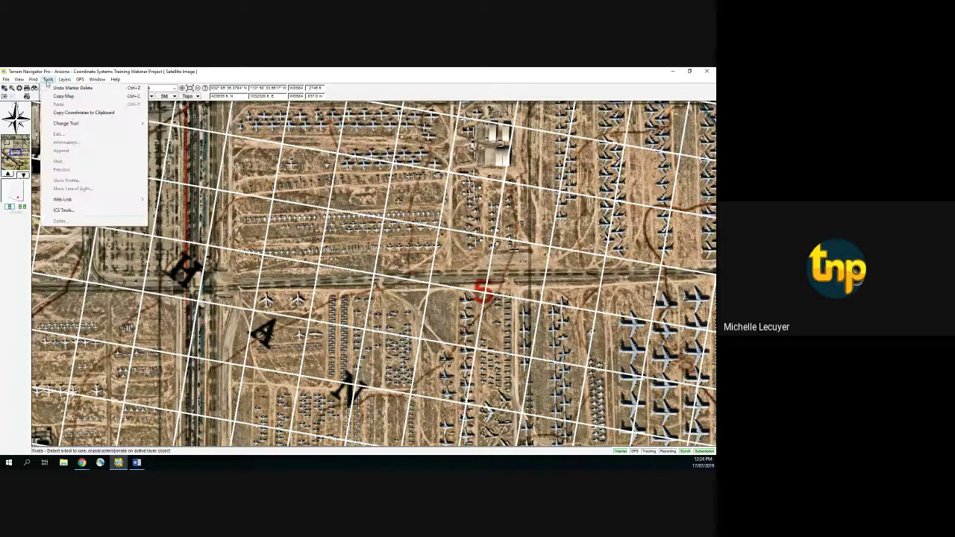
{"action": "mouse_move", "coordinate": [6, 81]}
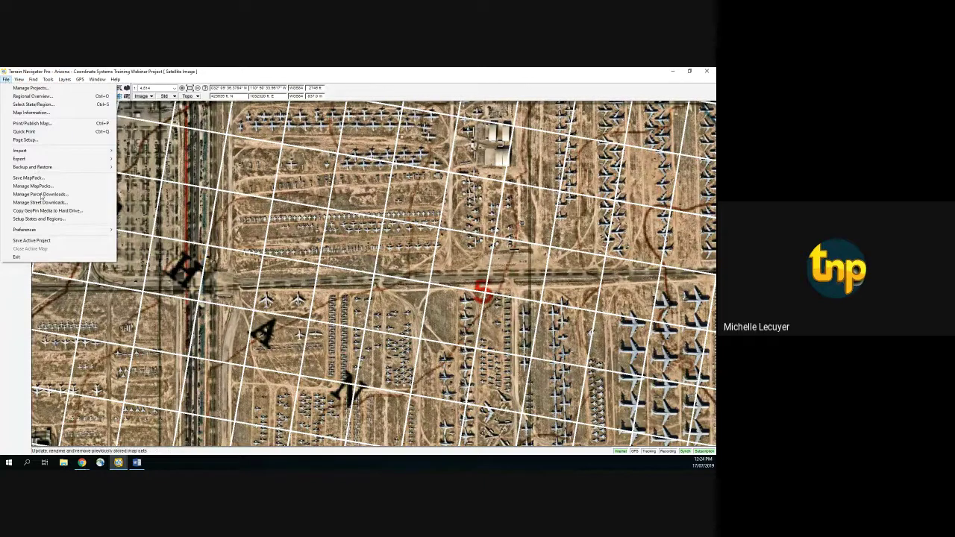
{"action": "mouse_move", "coordinate": [89, 230]}
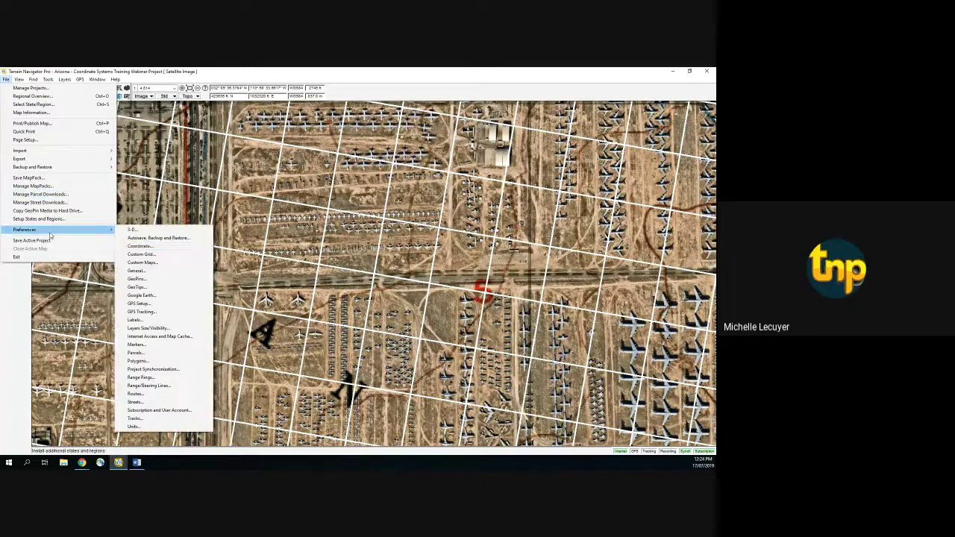
{"action": "left_click", "coordinate": [185, 330]}
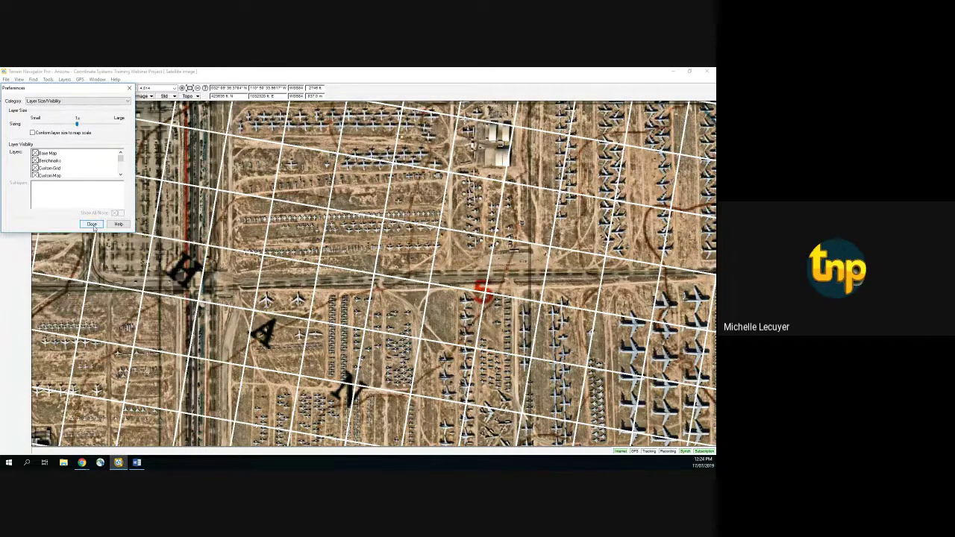
{"action": "left_click", "coordinate": [92, 224]}
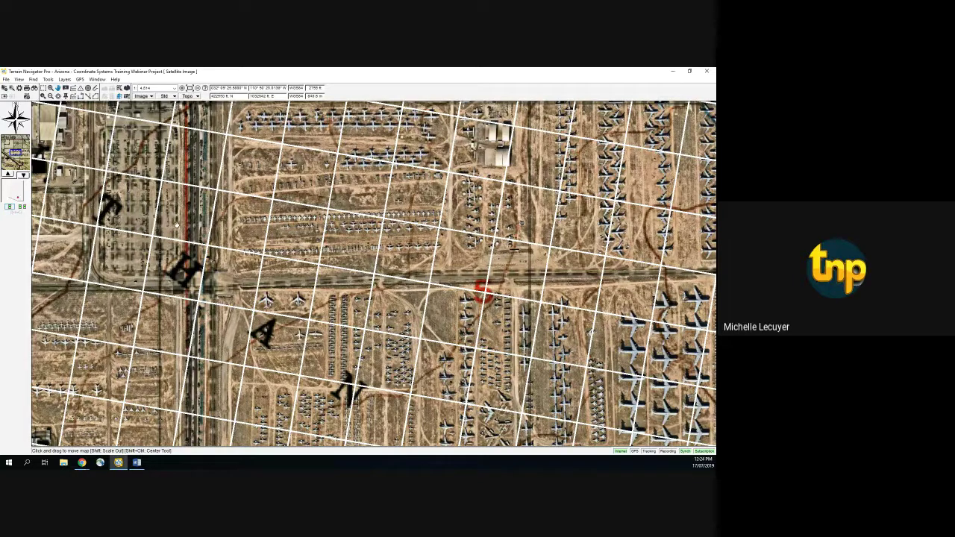
Open the print layout for the map, set its coordinate format to State Plane (ft), and check the datum options.
{"action": "mouse_move", "coordinate": [308, 246]}
{"action": "left_click", "coordinate": [6, 79]}
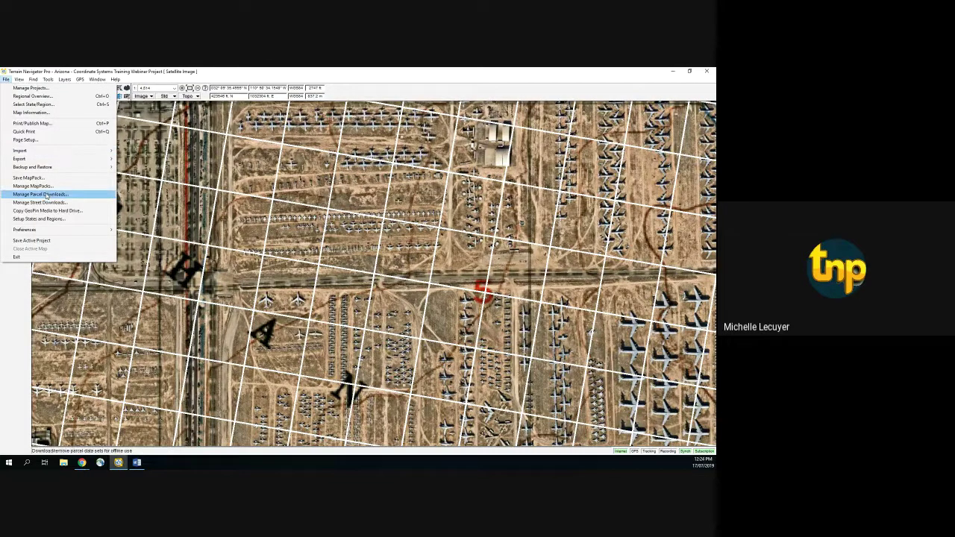
{"action": "left_click", "coordinate": [27, 123]}
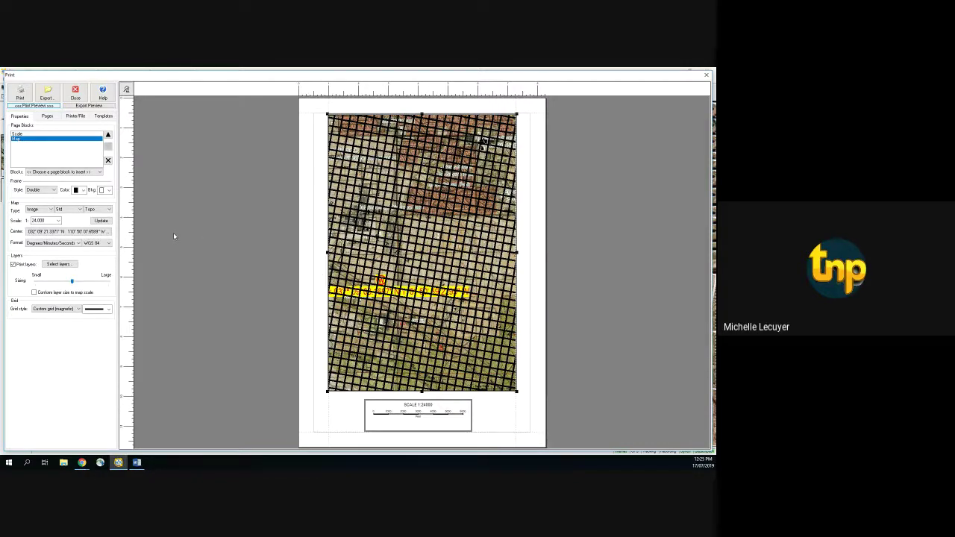
{"action": "left_click", "coordinate": [78, 243]}
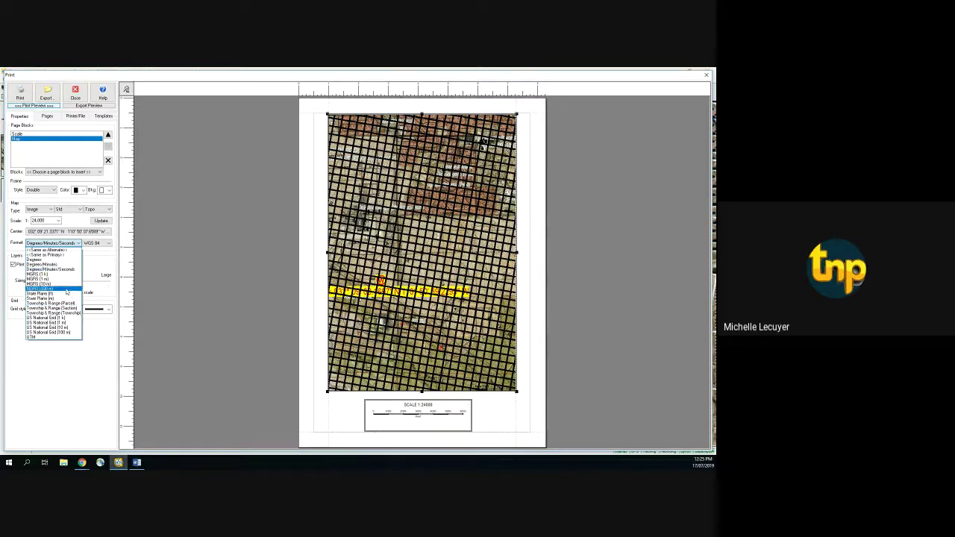
{"action": "left_click", "coordinate": [67, 294]}
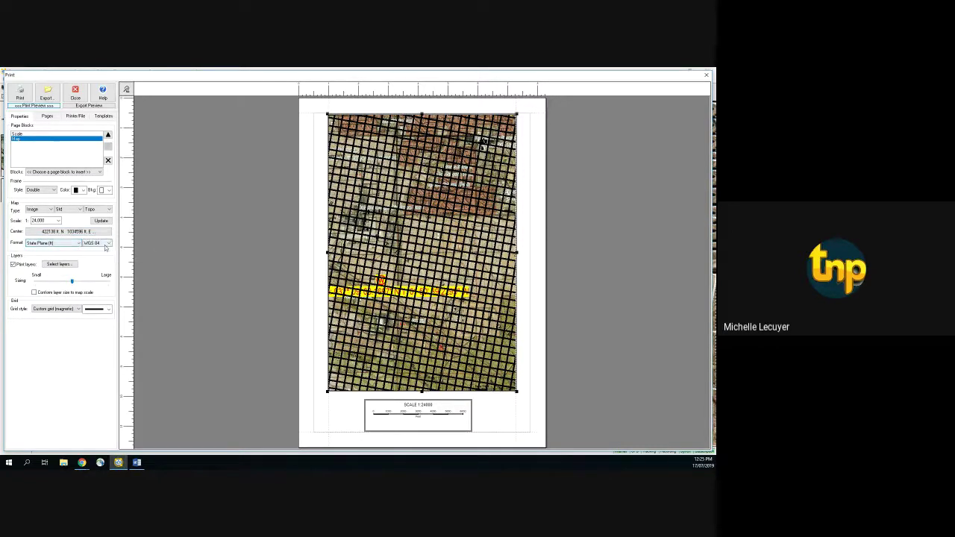
{"action": "left_click", "coordinate": [108, 243]}
{"action": "left_click", "coordinate": [108, 244]}
Set the printed map's grid style to Ruler with custom grid and check the available grid line widths.
{"action": "left_click", "coordinate": [77, 311]}
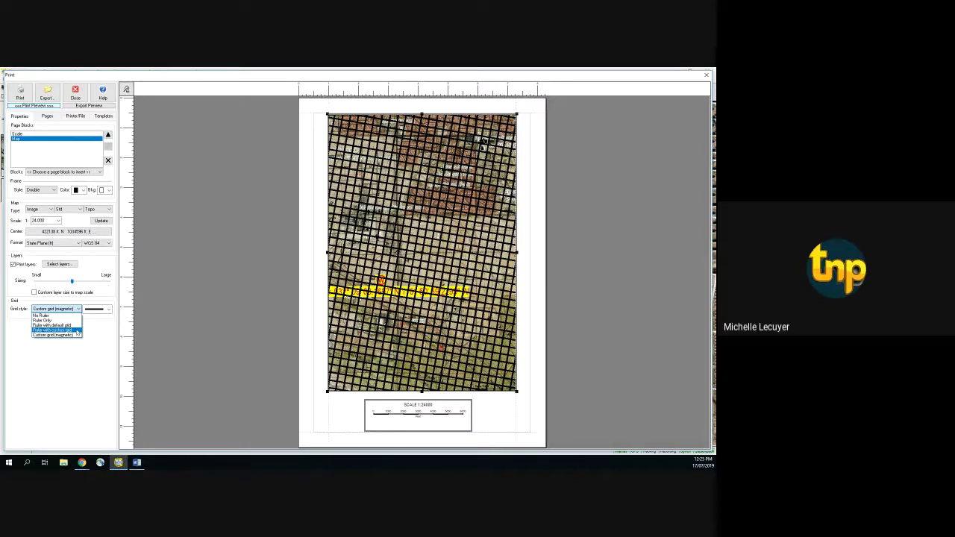
{"action": "left_click", "coordinate": [77, 330]}
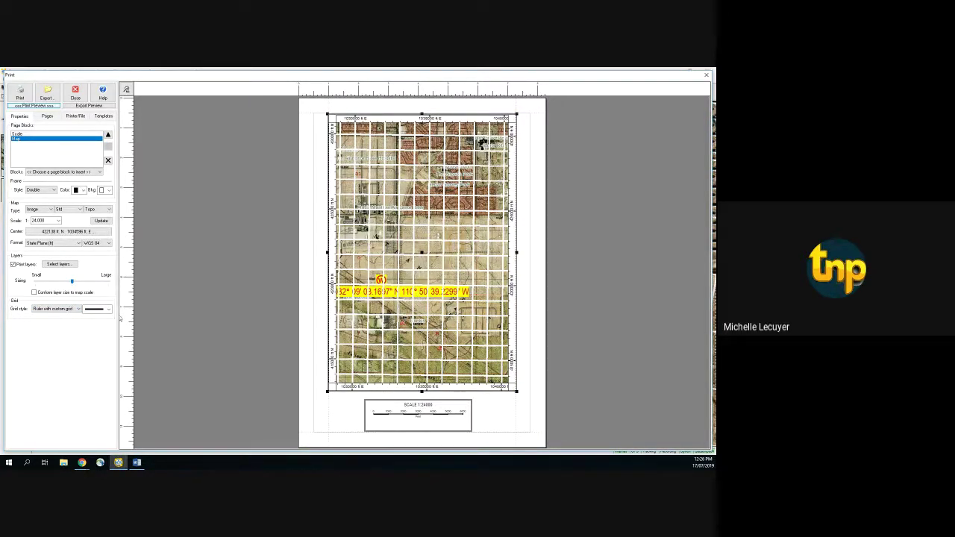
{"action": "left_click", "coordinate": [109, 309]}
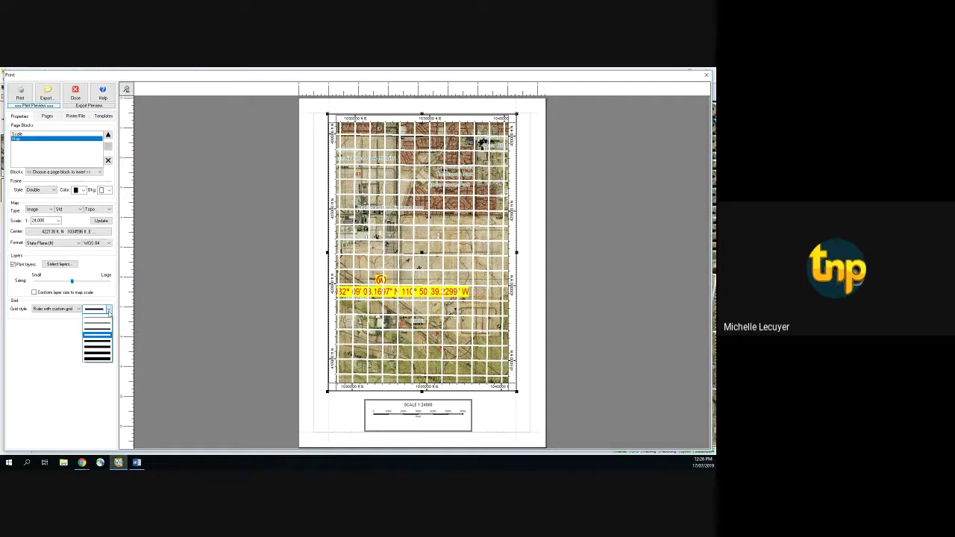
{"action": "left_click", "coordinate": [74, 317]}
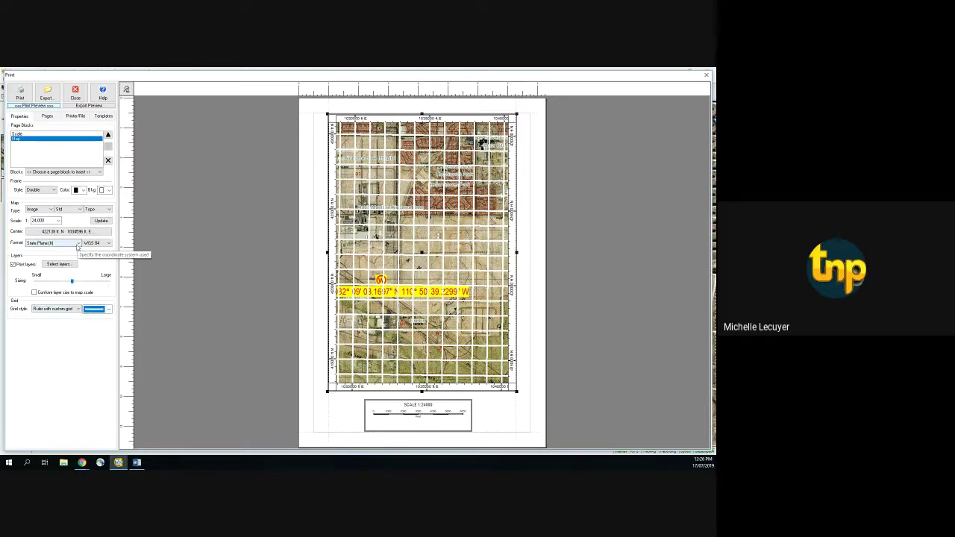
Review the coordinate formats available for the printed map and close the print layout.
{"action": "left_click", "coordinate": [76, 245]}
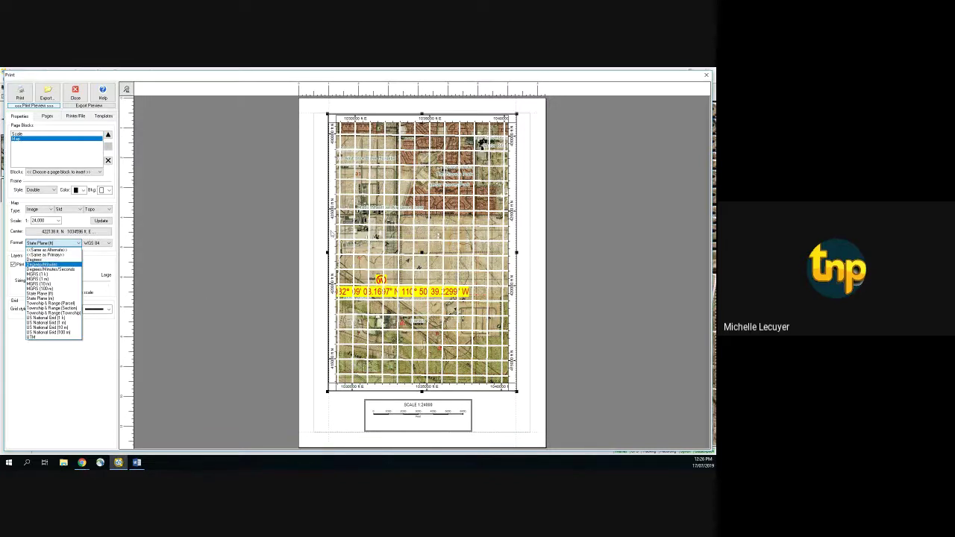
{"action": "left_click", "coordinate": [705, 77]}
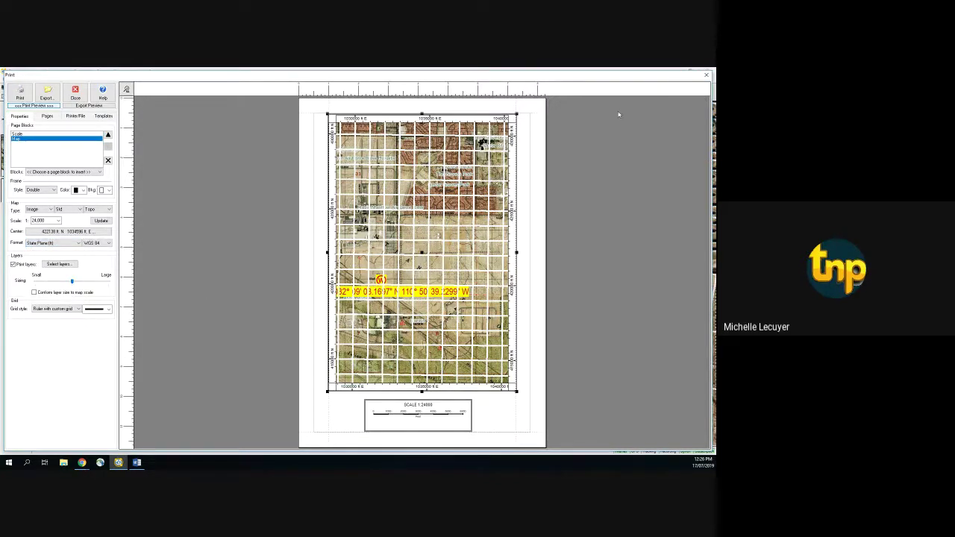
{"action": "left_click", "coordinate": [706, 76]}
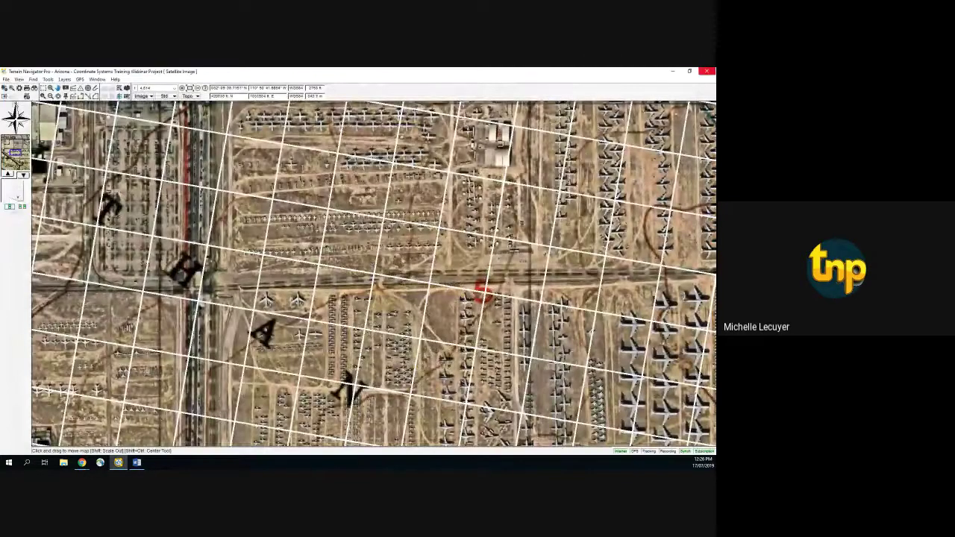